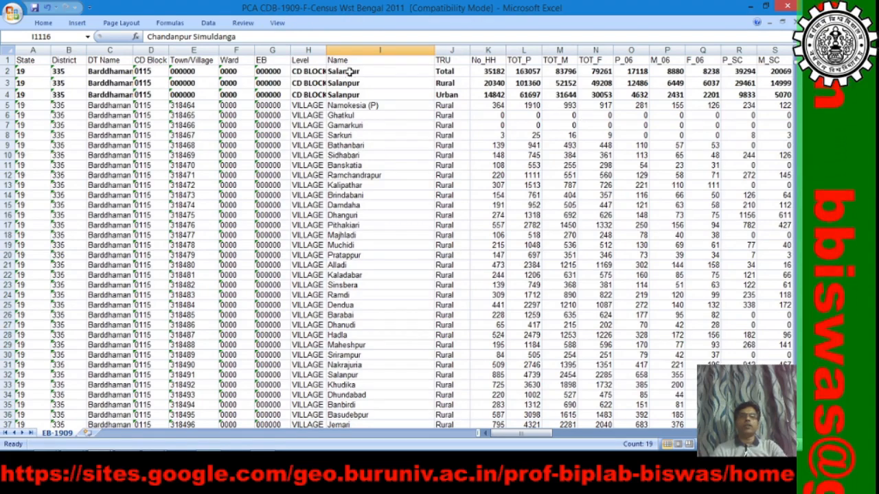
Delete the three Purbasthali - I CD BLOCK summary rows, rows 2 to 4, in the PCA CDB-1909-F-Census Purbasthali 2011 workbook.
drag(350, 73, 390, 125)
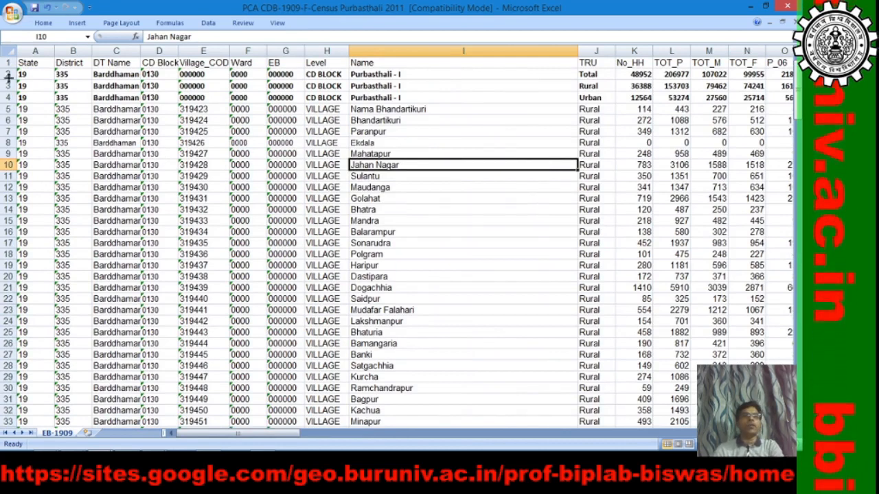
drag(8, 74, 9, 98)
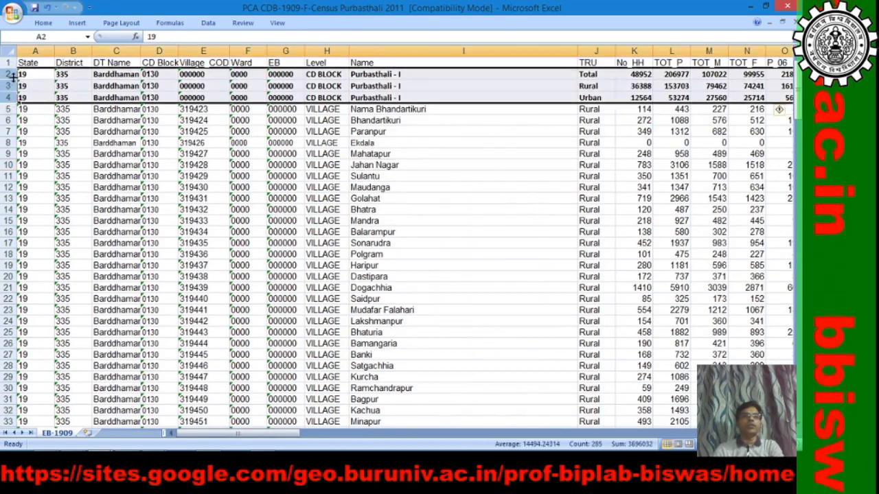
right_click(11, 77)
click(65, 148)
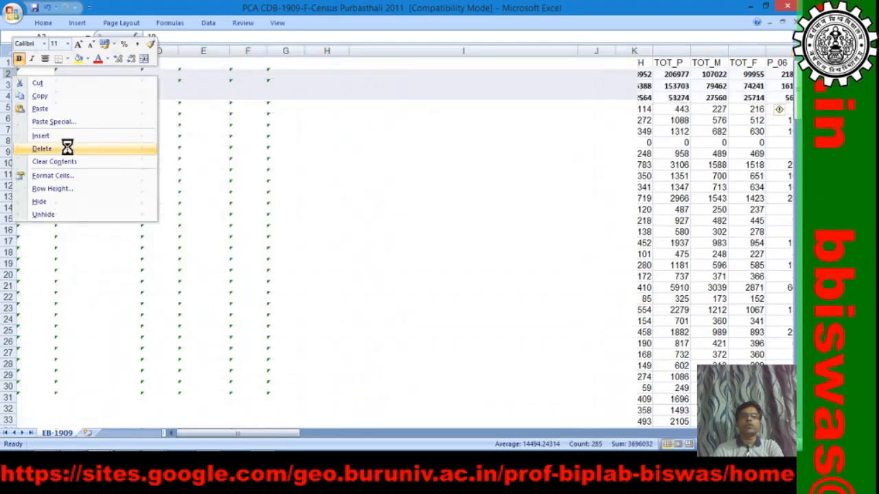
Delete the three Purbasthali - II CD BLOCK summary rows, rows 102 to 104, from the village list.
drag(799, 101, 802, 269)
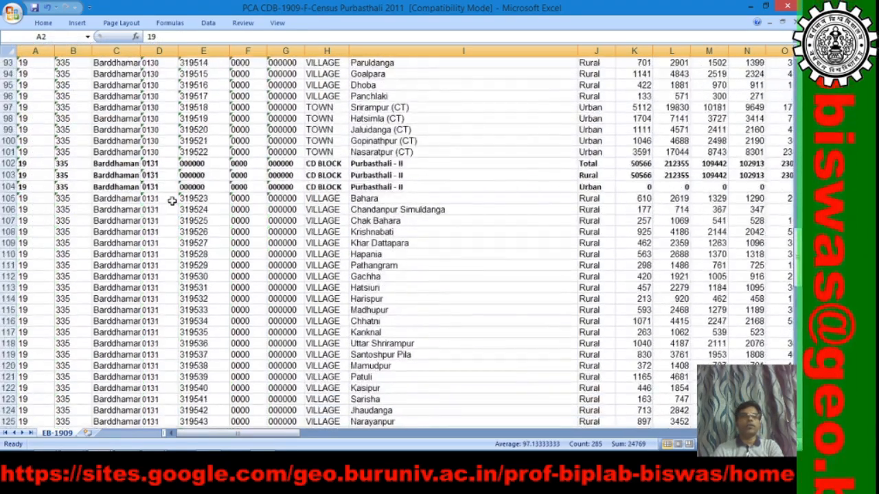
click(7, 164)
drag(7, 163, 7, 186)
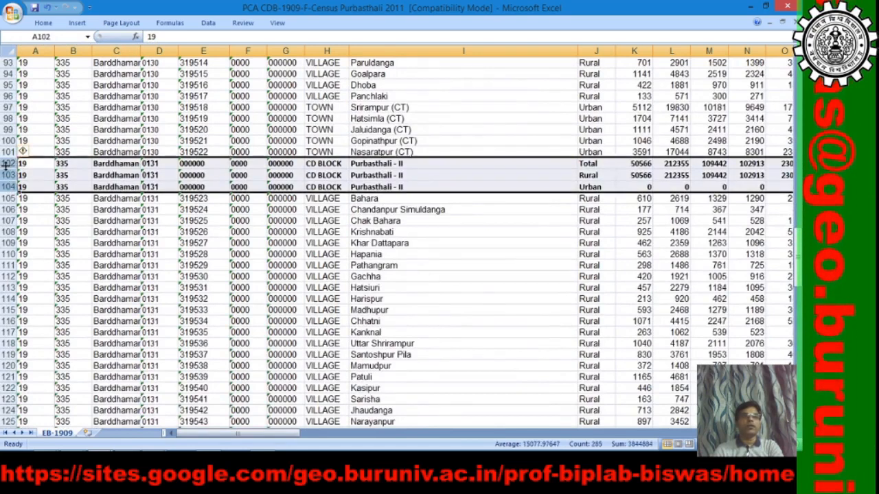
right_click(7, 168)
click(57, 239)
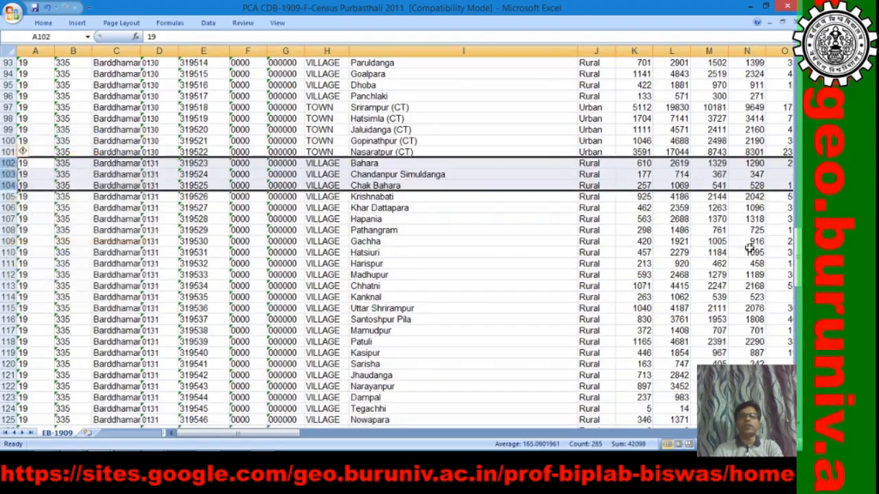
click(465, 198)
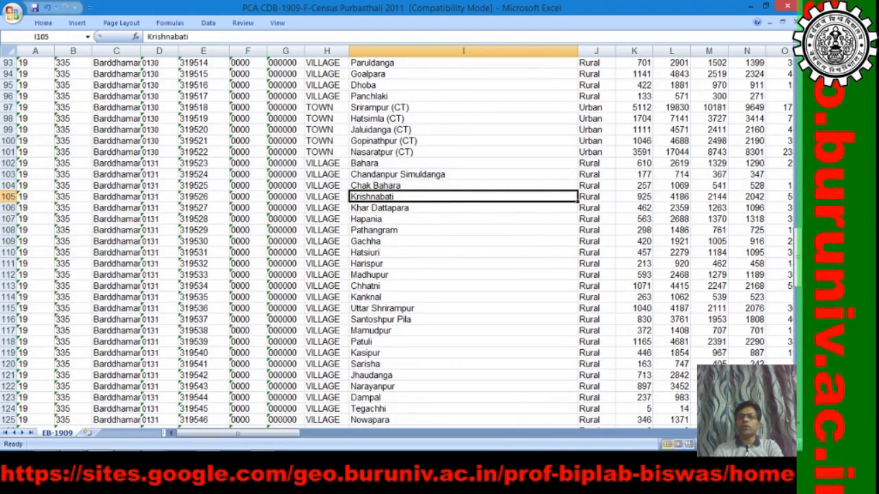
Narrow the Name column, review the fields through the last data column, and select the Village_CODE header in cell E1.
drag(791, 249, 782, 114)
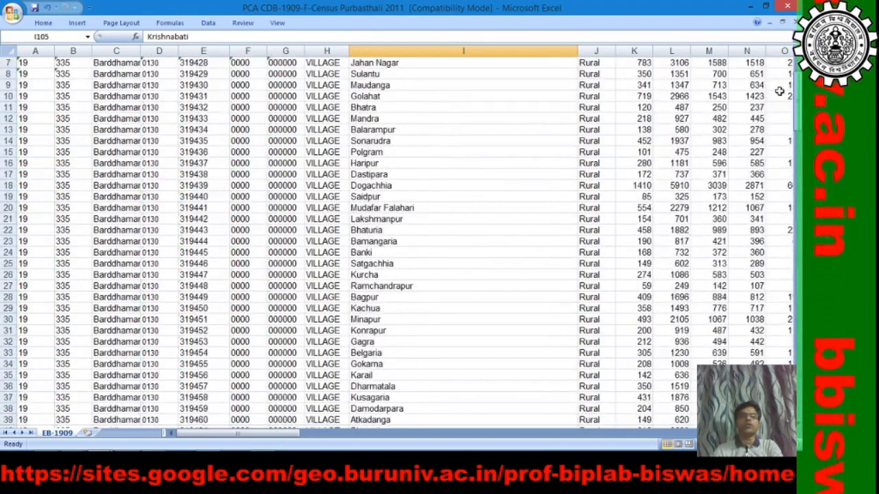
scroll(467, 230, up, 2)
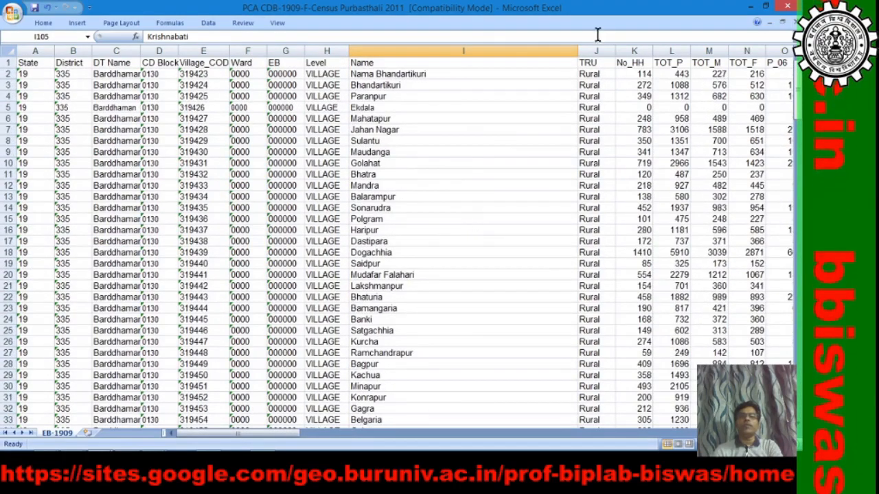
drag(578, 51, 492, 51)
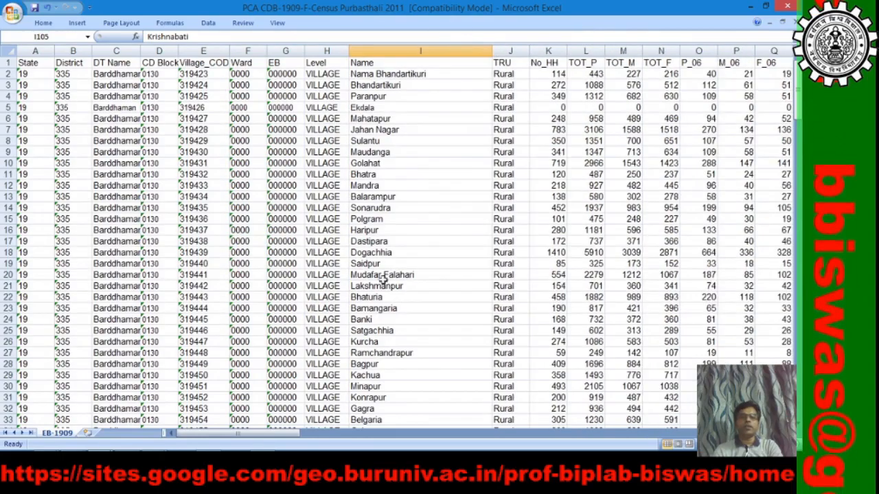
drag(252, 436, 738, 439)
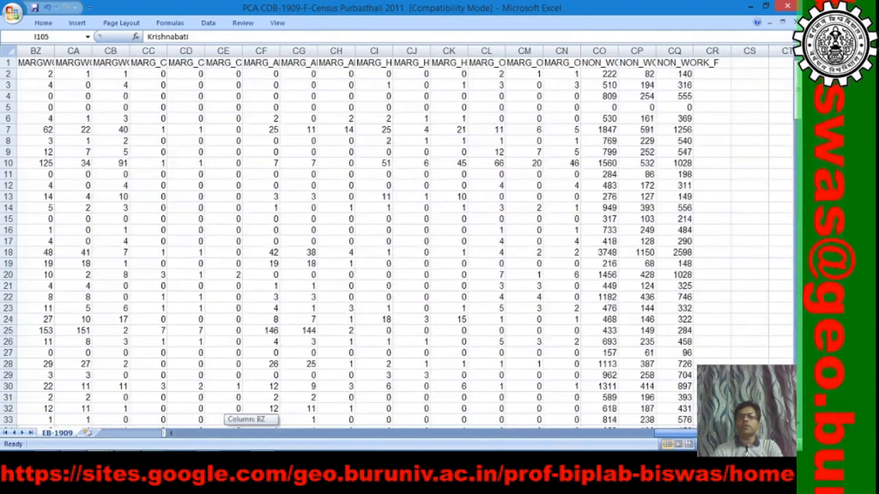
drag(679, 434, 194, 425)
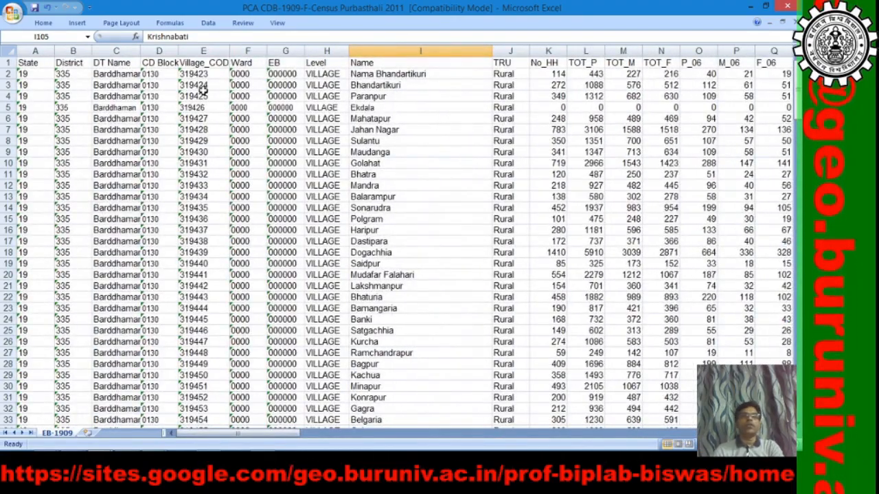
click(199, 62)
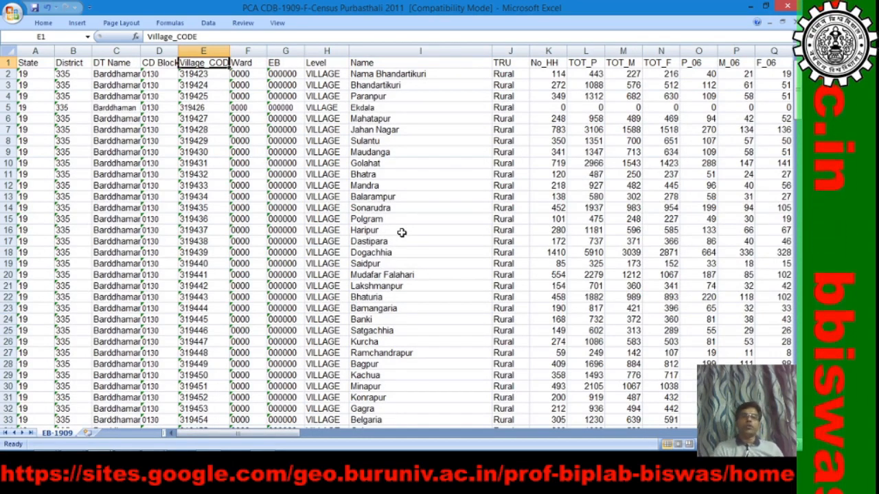
Switch to QGIS and remove the OSM Standard layer from the project.
mouse_move(193, 445)
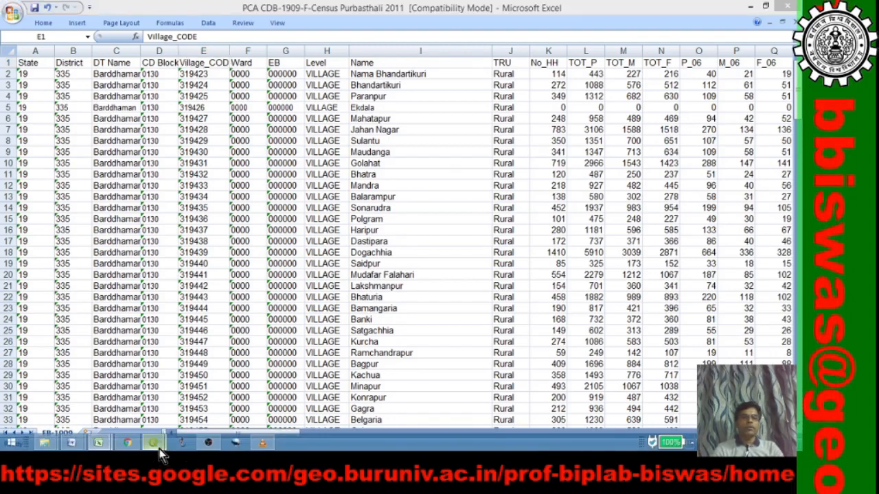
mouse_move(152, 445)
click(122, 398)
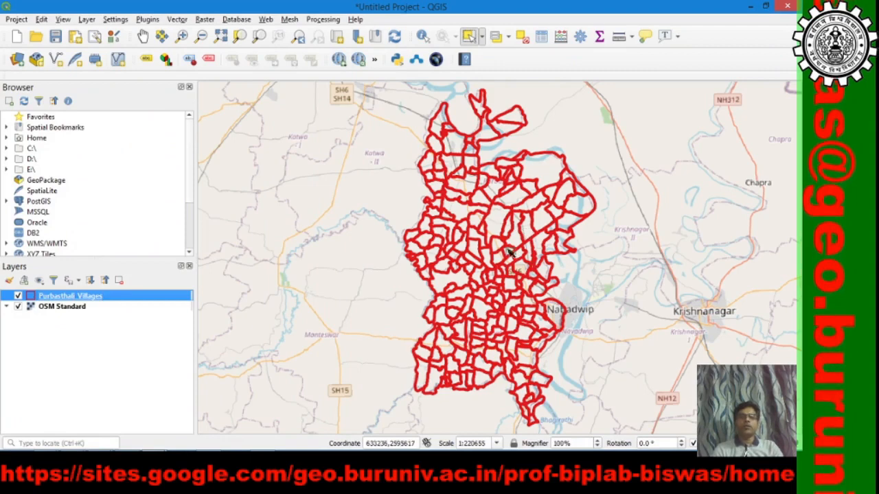
click(71, 306)
right_click(71, 306)
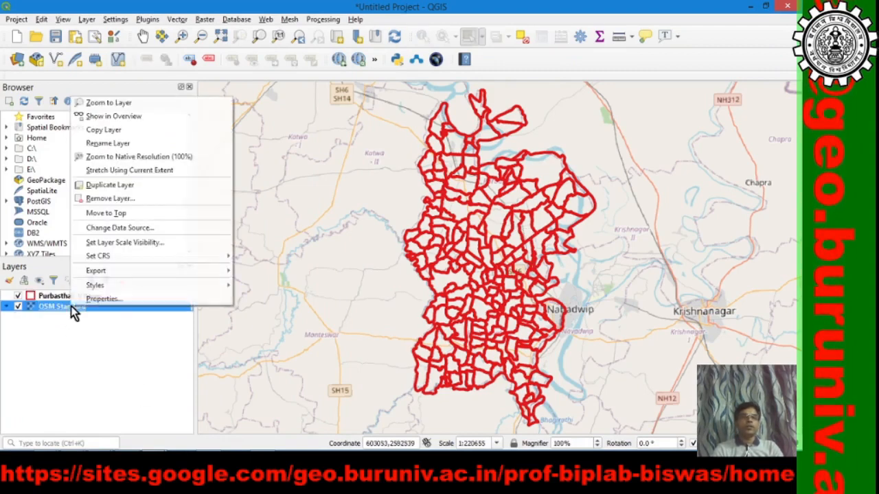
click(122, 201)
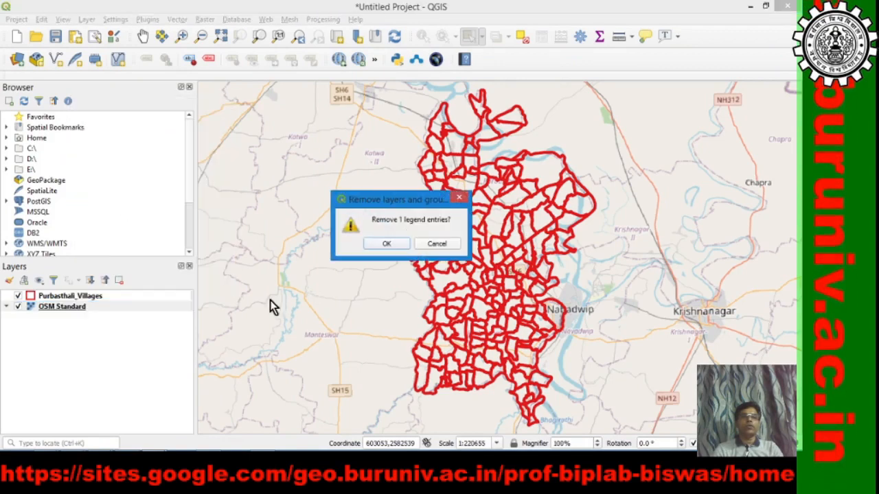
click(385, 243)
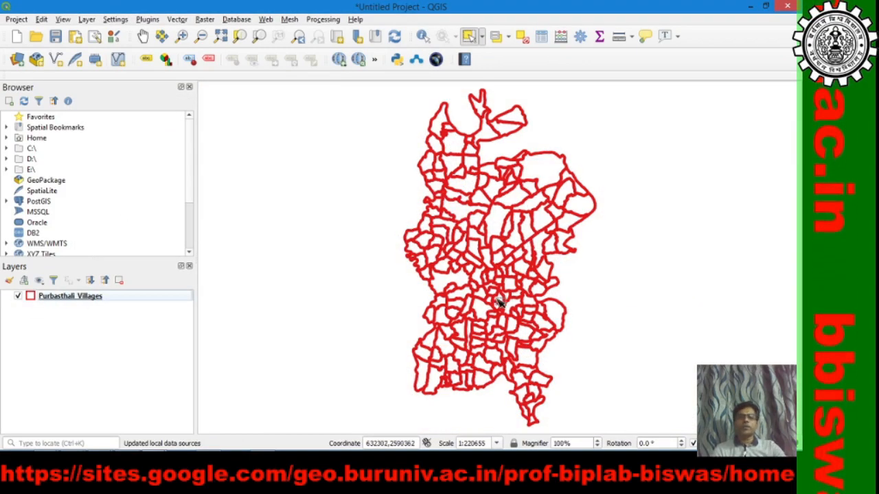
Switch to Excel and close the PCA CDB-1909-F-Census Wst Bengal 2011 workbook, saving its changes.
mouse_move(161, 448)
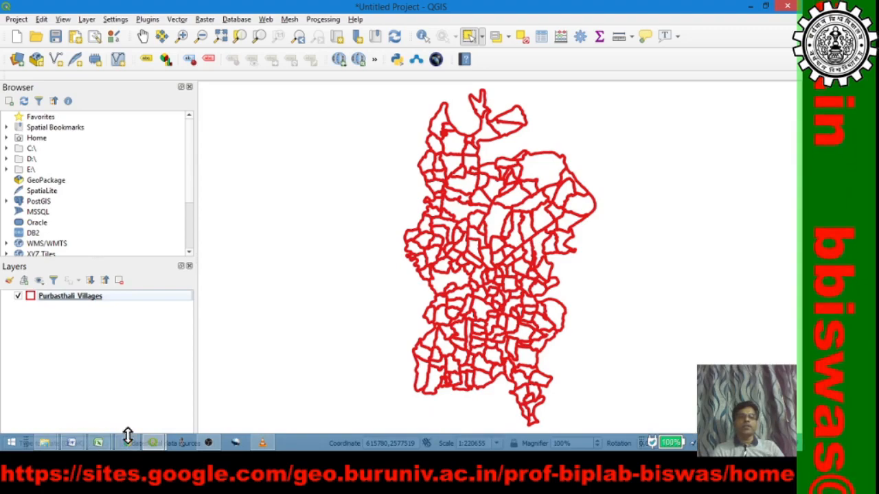
mouse_move(99, 450)
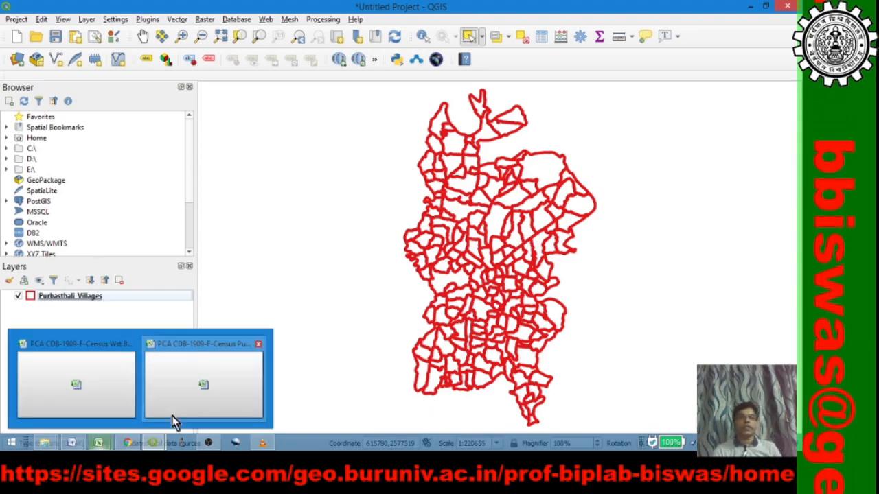
click(203, 384)
click(787, 8)
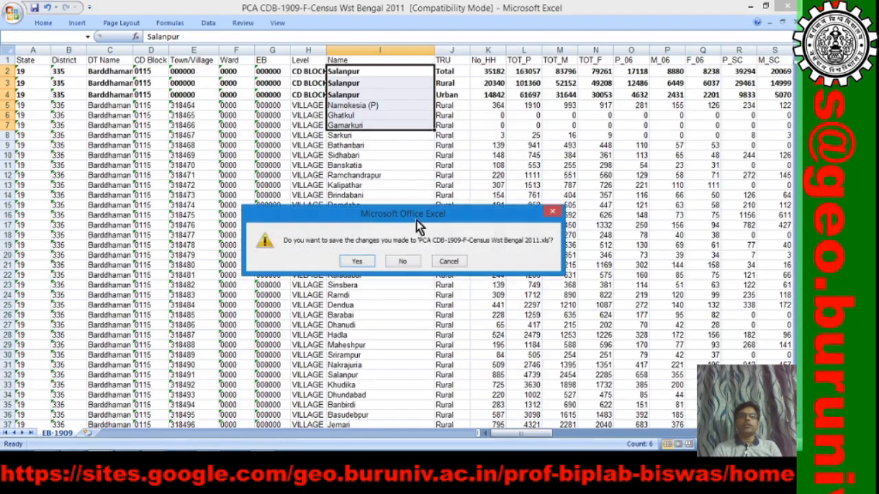
click(357, 261)
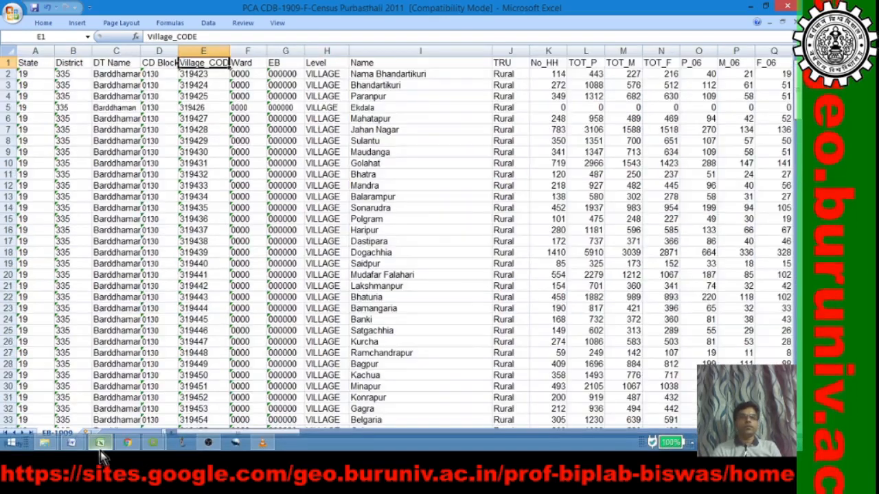
Save the edited PCA CDB-1909-F-Census Purbasthali 2011 workbook under its existing name.
scroll(331, 157, down, 2)
scroll(331, 157, up, 2)
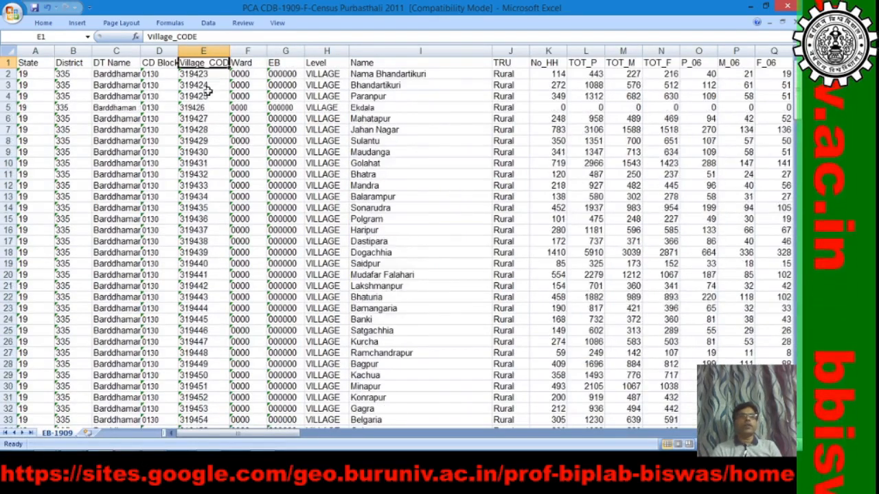
click(36, 9)
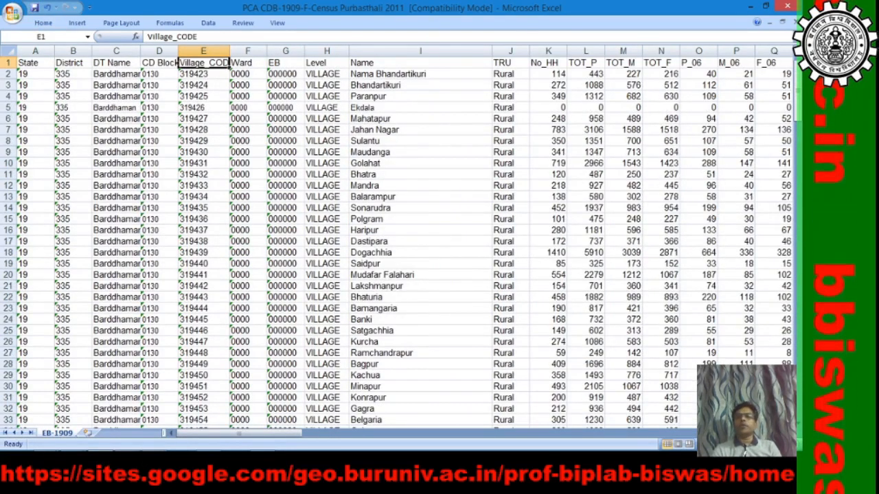
click(749, 6)
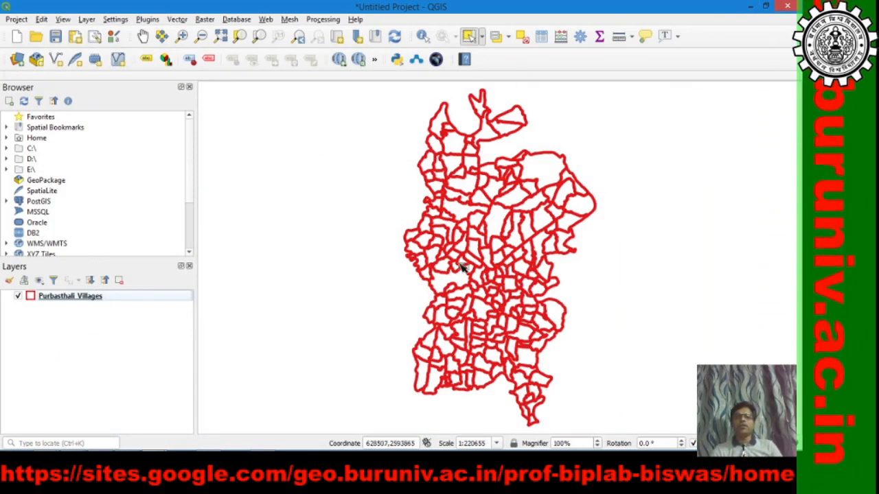
click(87, 19)
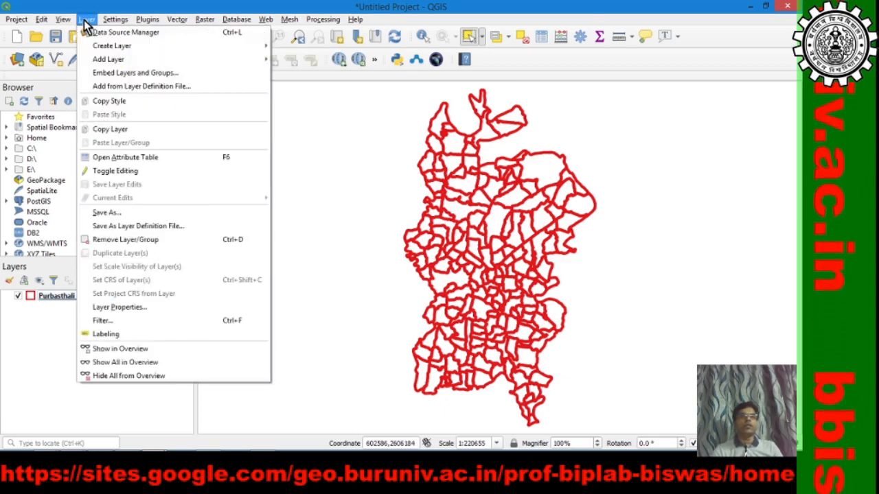
mouse_move(109, 59)
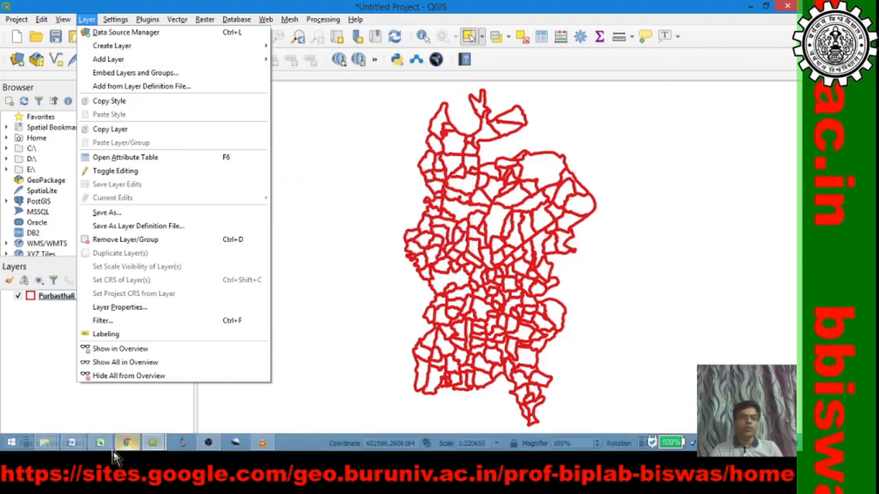
Save the Purbasthali census sheet from Excel as a CSV (MS-DOS) file in the Purbasthali folder, replacing the existing CSV.
click(103, 446)
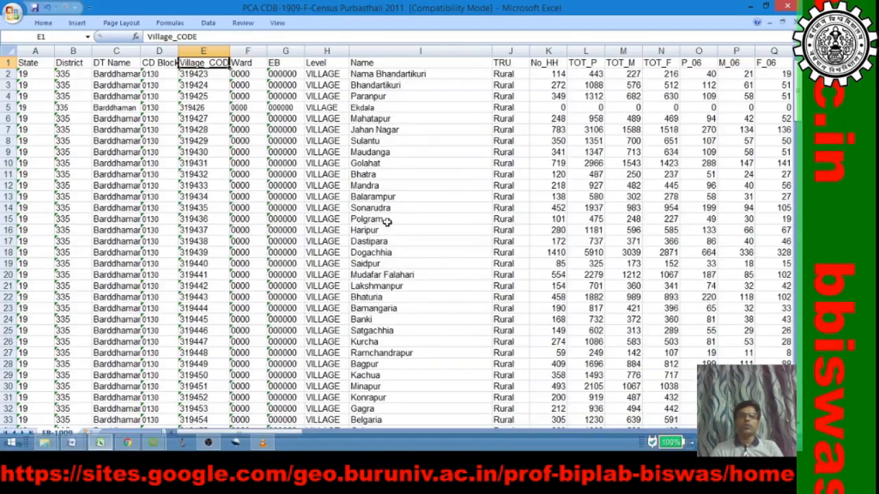
click(13, 12)
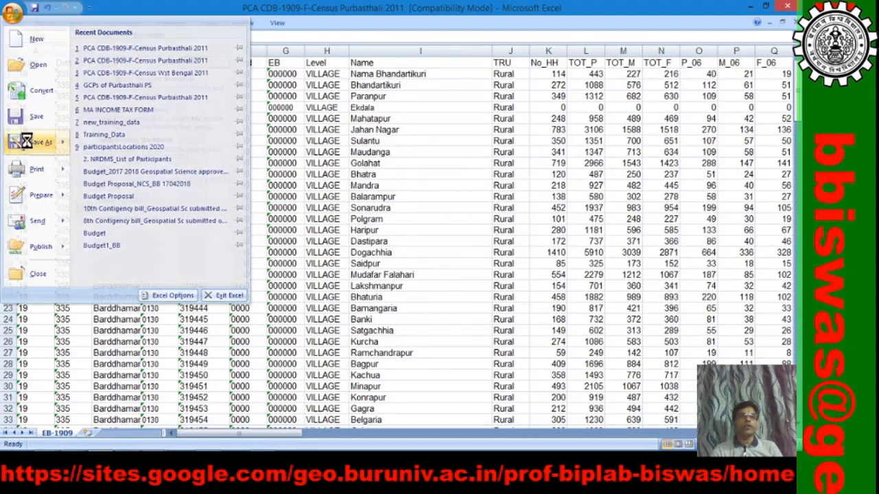
key(Escape)
key(F12)
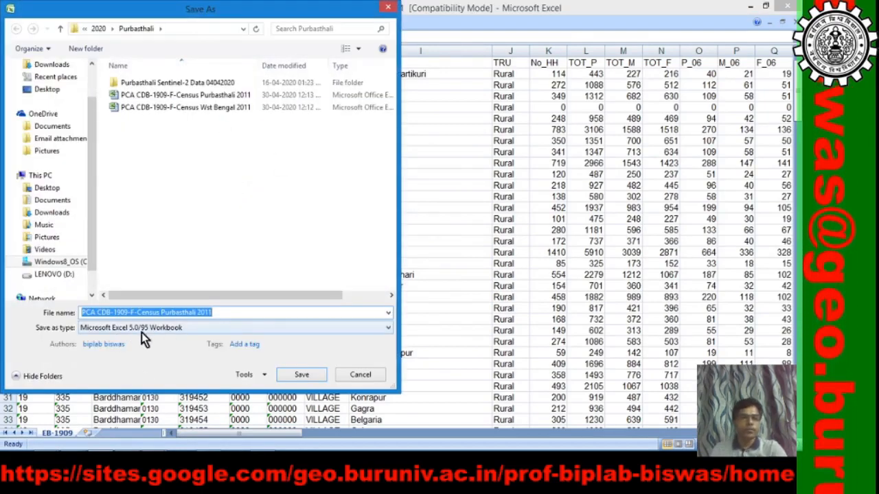
click(387, 327)
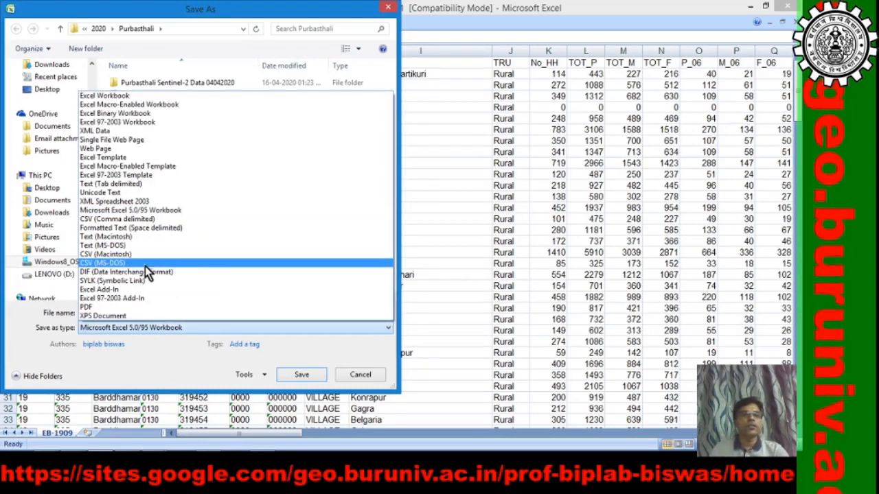
click(119, 265)
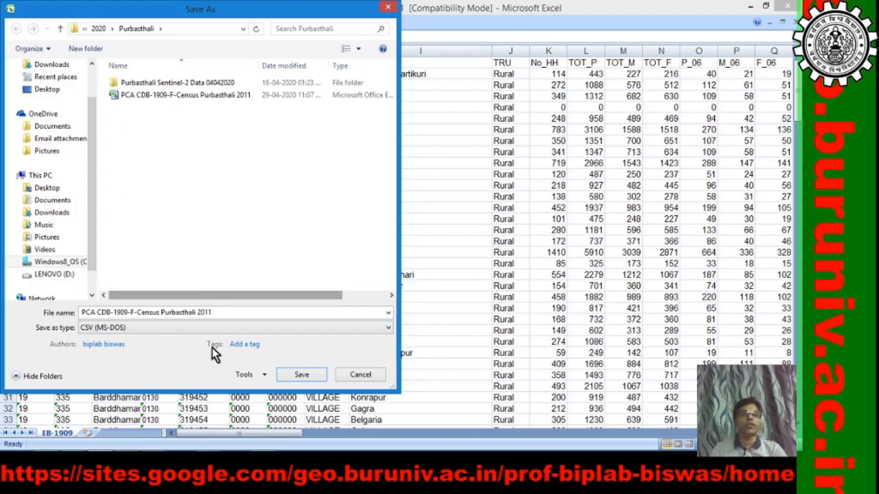
click(302, 374)
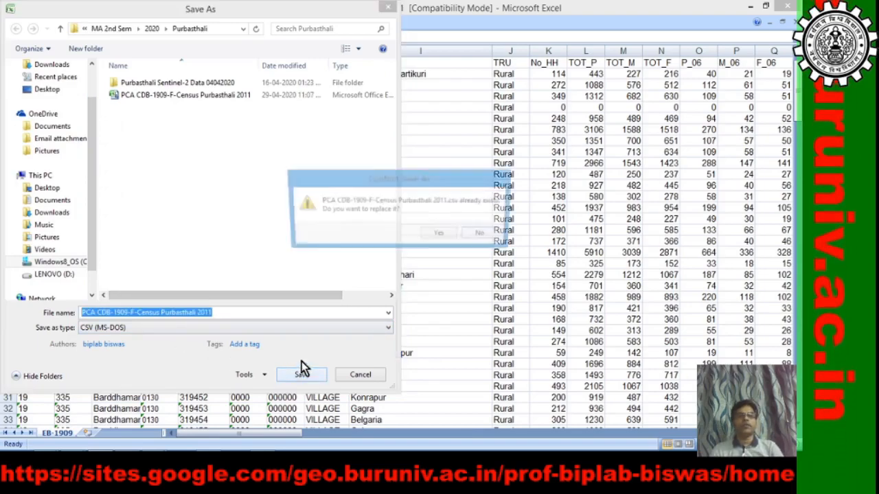
click(445, 236)
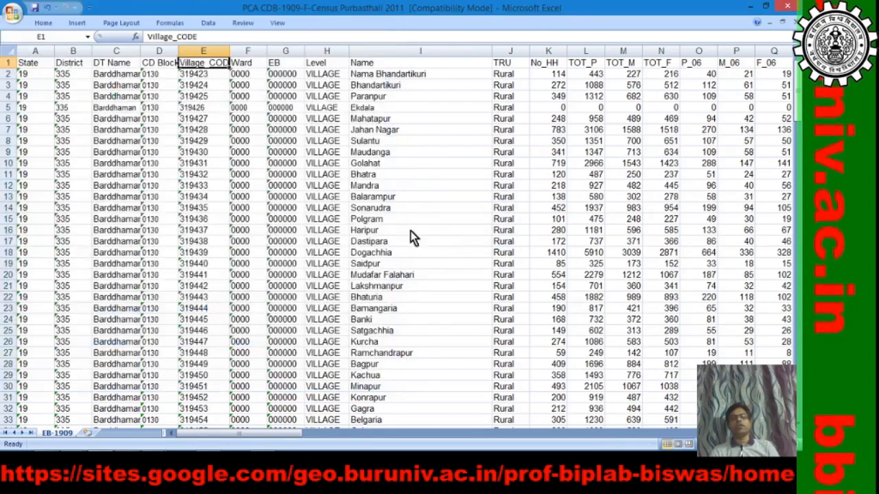
click(356, 276)
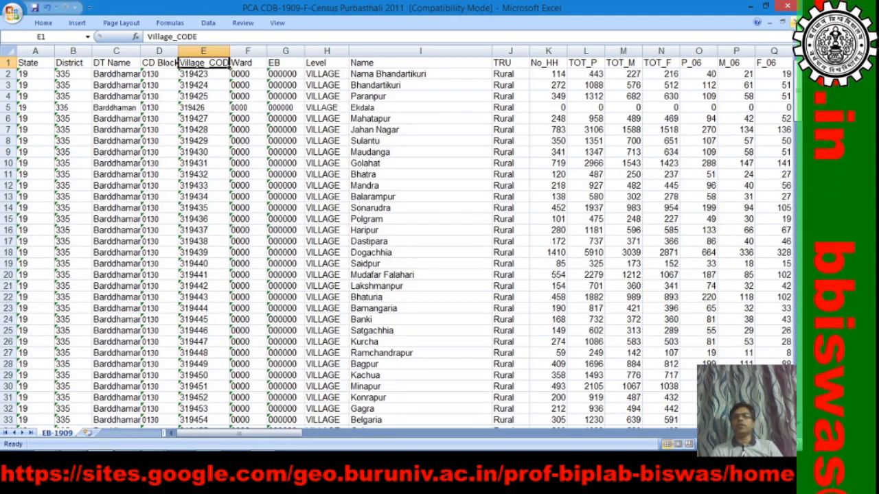
Close the Purbasthali census workbook in Excel, complete its closing prompts, and switch to QGIS.
click(787, 6)
click(358, 262)
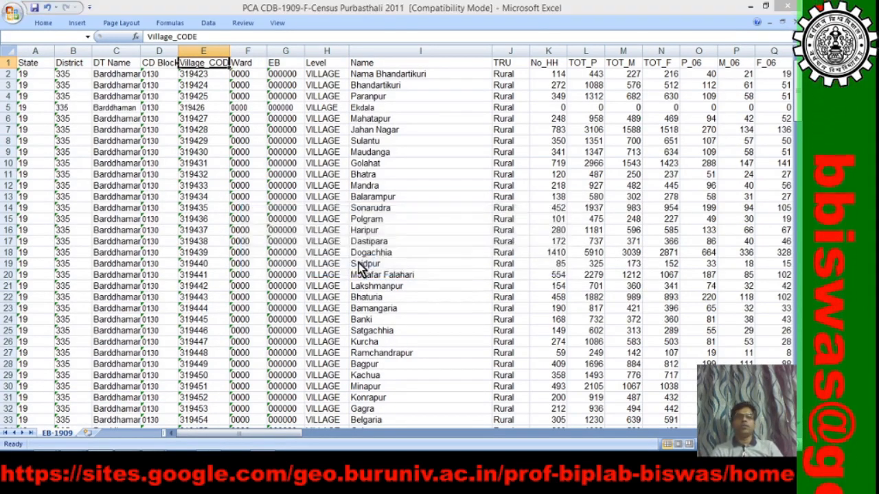
click(354, 276)
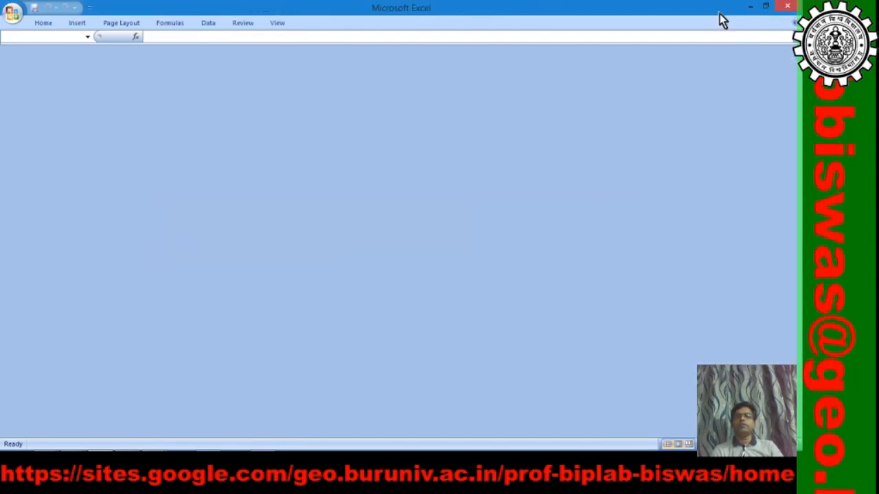
click(747, 8)
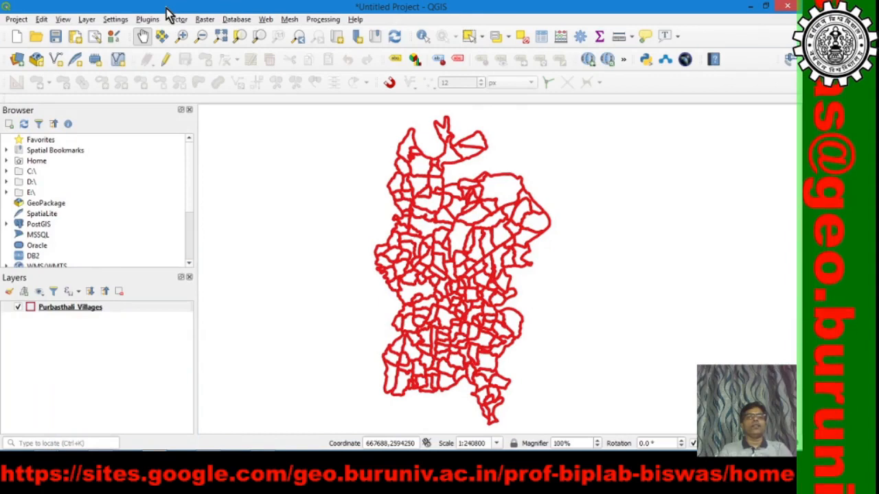
Choose PCA CDB-1909-F-Census Purbasthali 2011.csv from the Purbasthali folder as the source for a new delimited text layer.
click(88, 19)
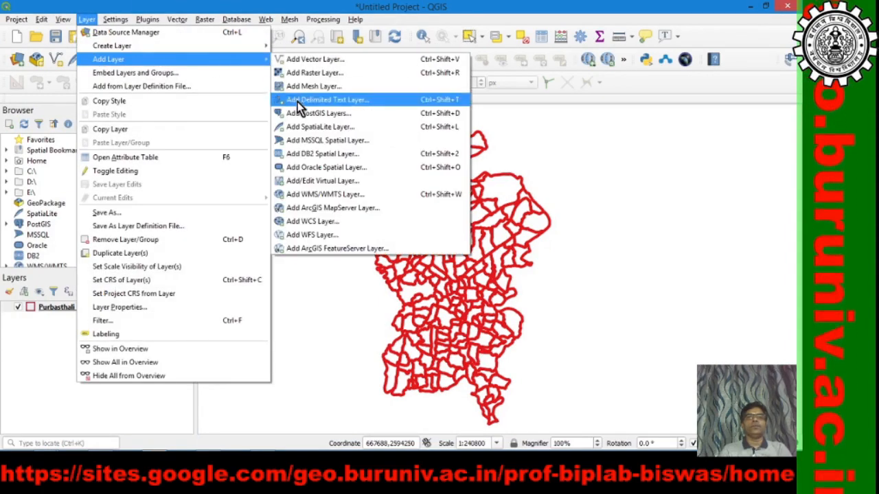
click(297, 102)
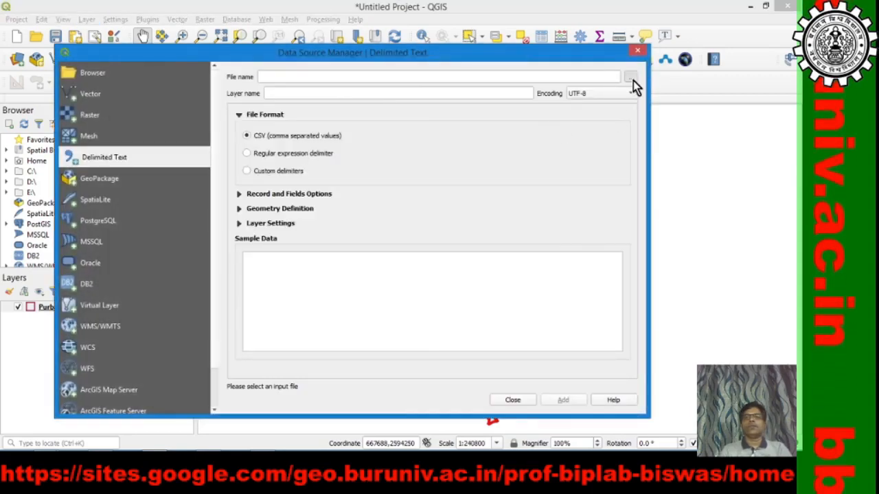
click(632, 78)
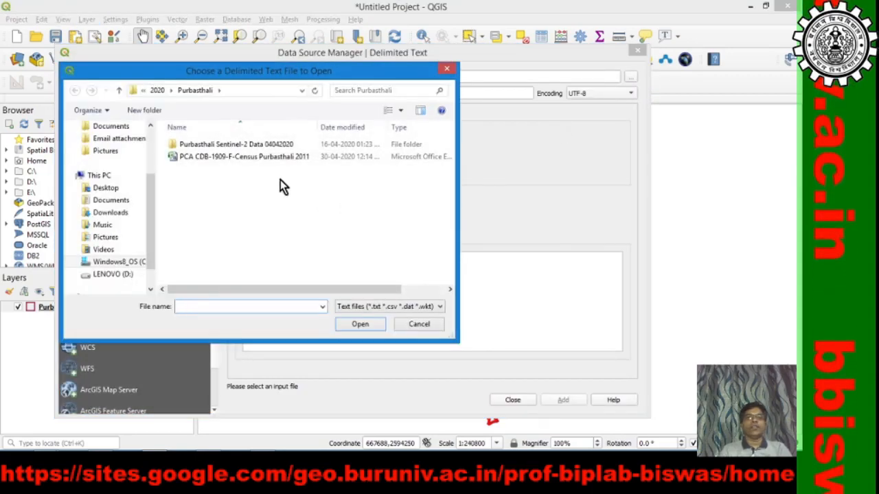
click(277, 160)
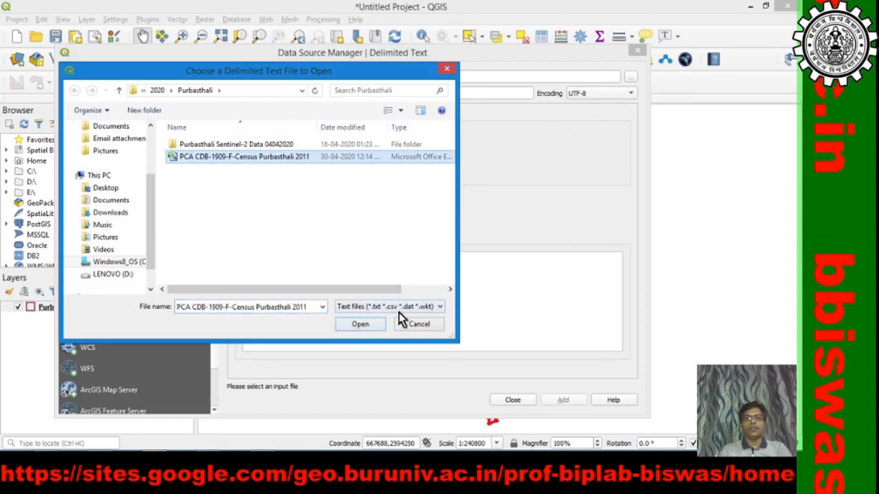
click(361, 325)
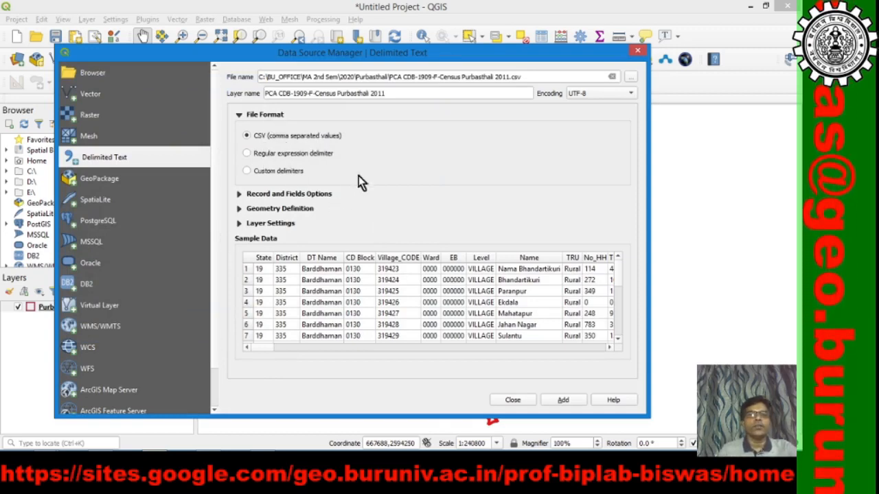
Add the census CSV as a table with no geometry, using the first record as field names, and close the Data Source Manager.
click(240, 195)
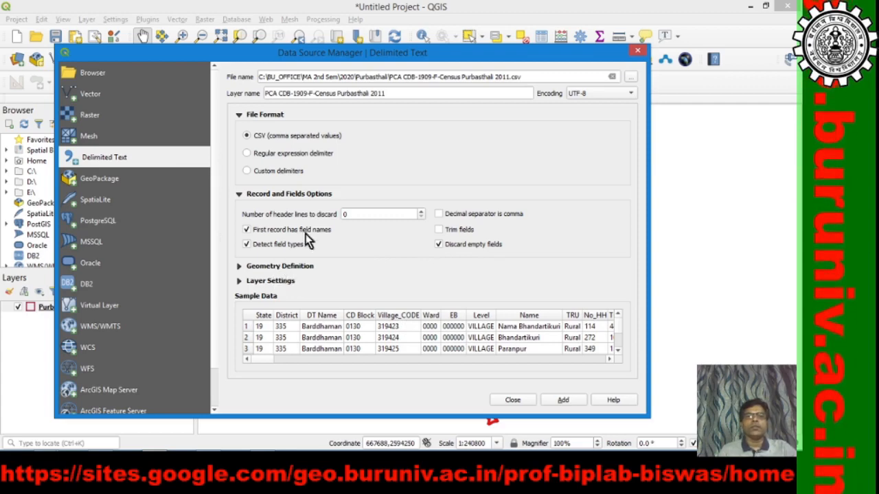
click(260, 268)
scroll(341, 263, down, 1)
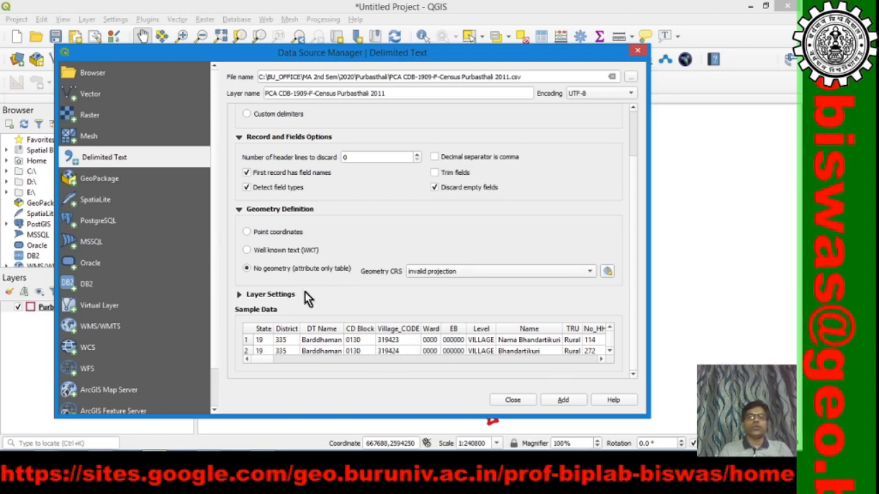
click(246, 232)
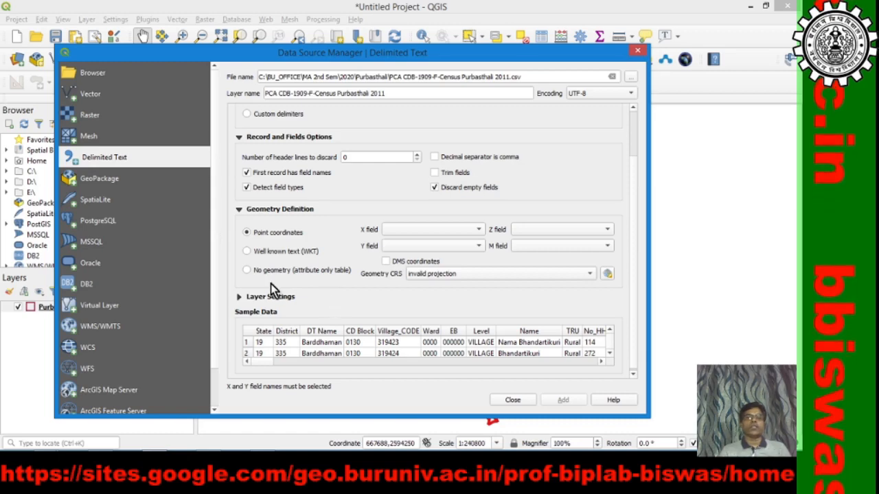
click(251, 271)
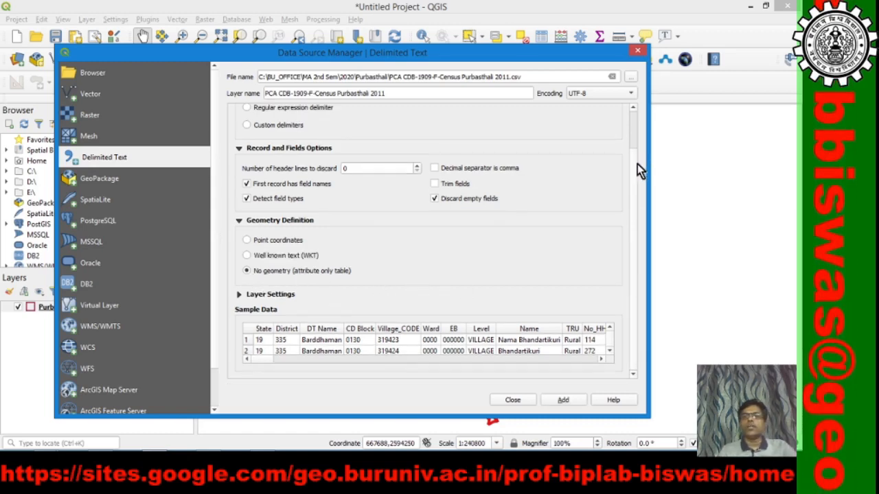
drag(635, 164, 631, 185)
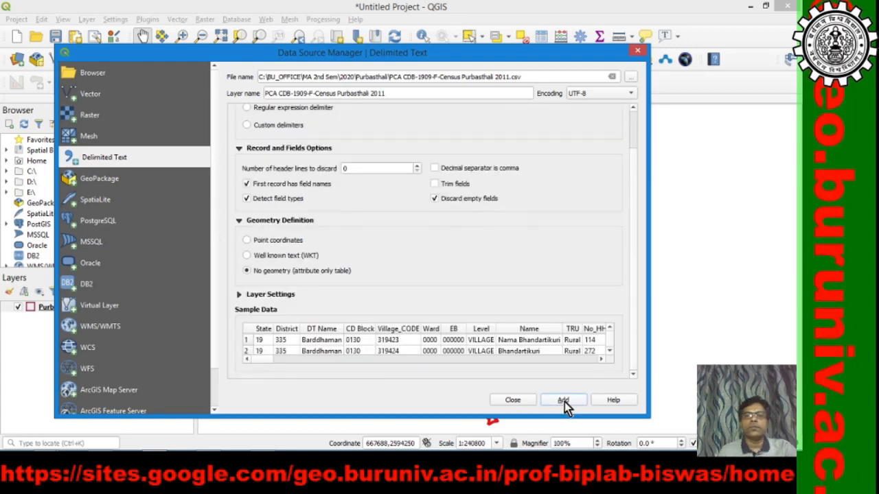
click(565, 402)
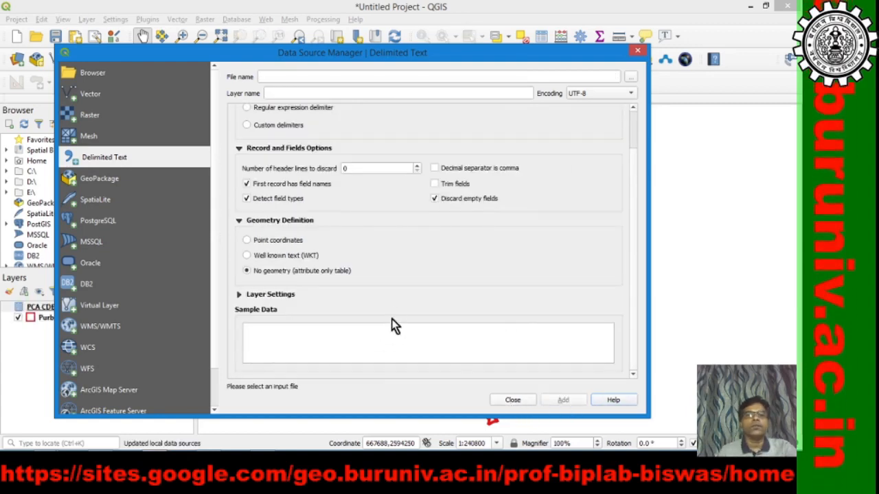
drag(524, 52, 275, 258)
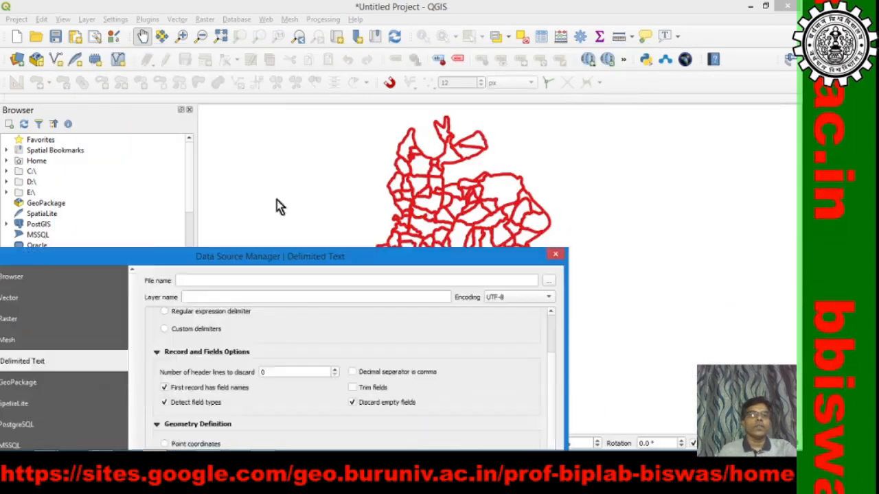
drag(277, 199, 525, 52)
click(598, 385)
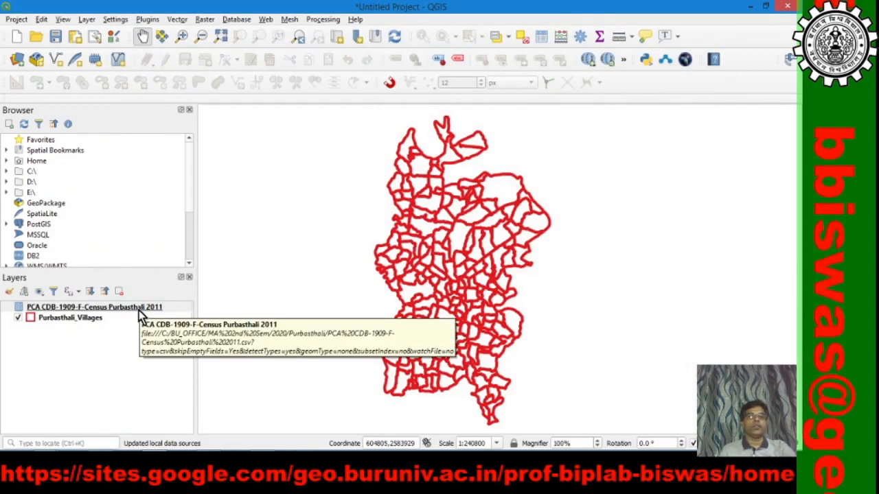
Open the census table's attribute table, examine its columns and rows, and dismiss the window.
click(137, 309)
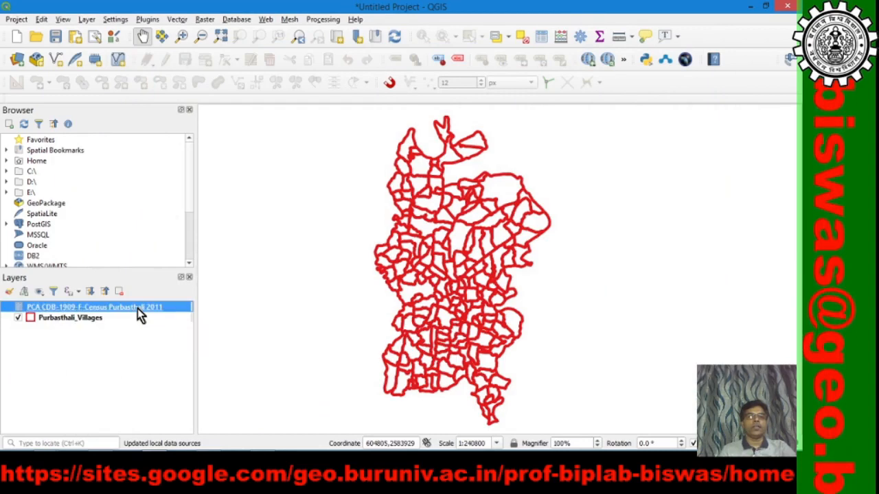
right_click(137, 309)
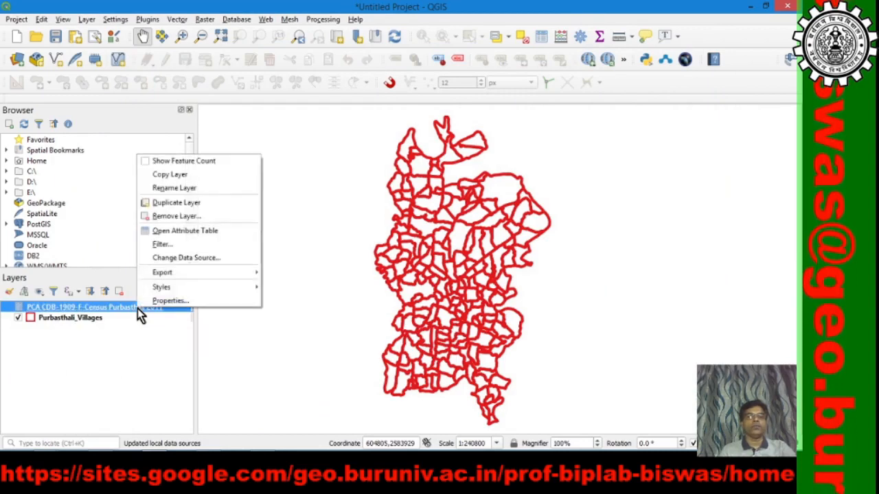
click(183, 234)
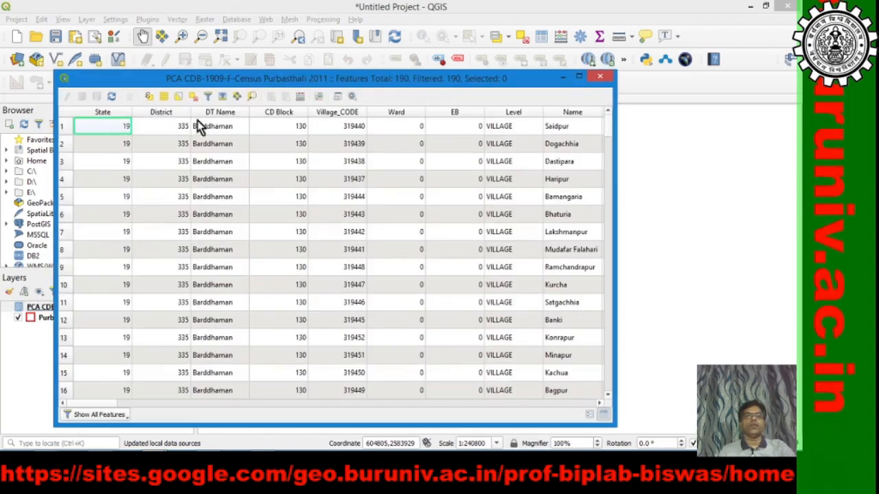
mouse_move(98, 401)
mouse_down()
mouse_move(484, 422)
mouse_move(579, 402)
mouse_move(91, 395)
mouse_up()
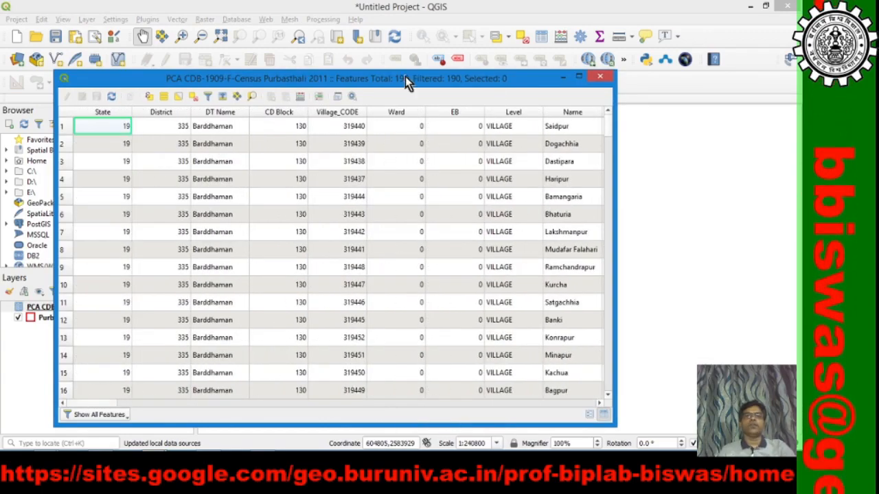
drag(406, 76, 576, 300)
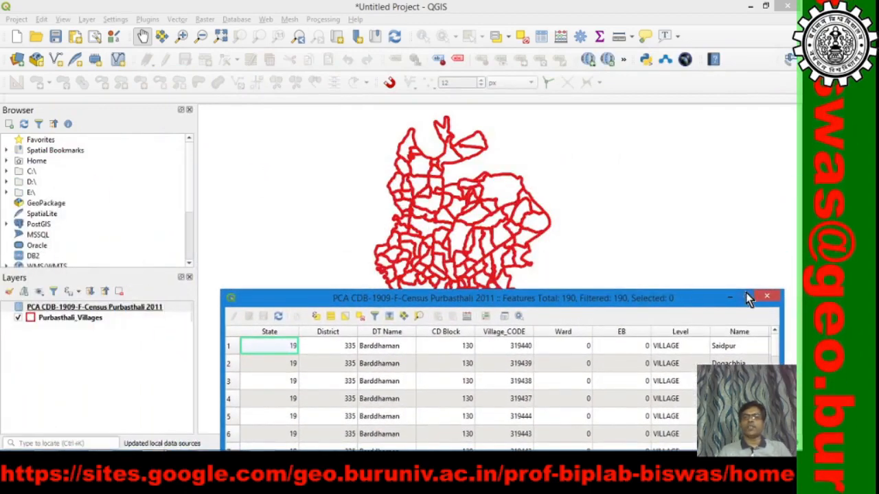
click(767, 296)
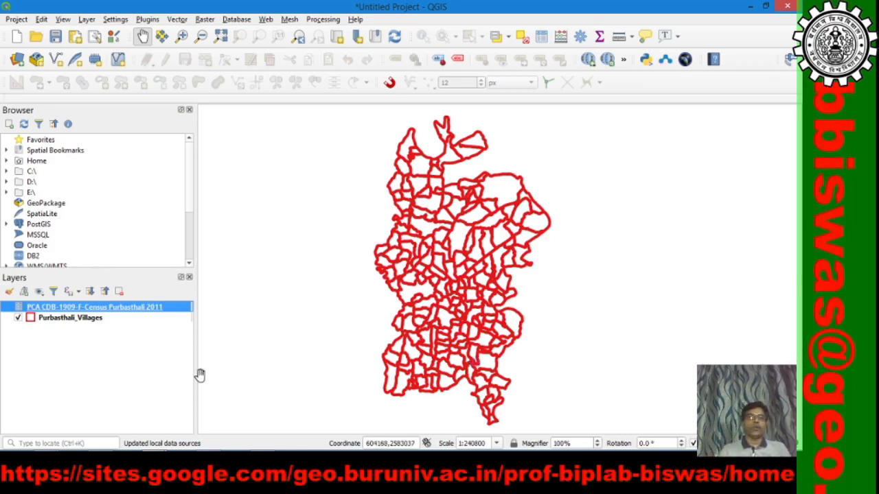
Bring the census attribute table back to the front and enlarge its window to view more village rows.
mouse_move(227, 449)
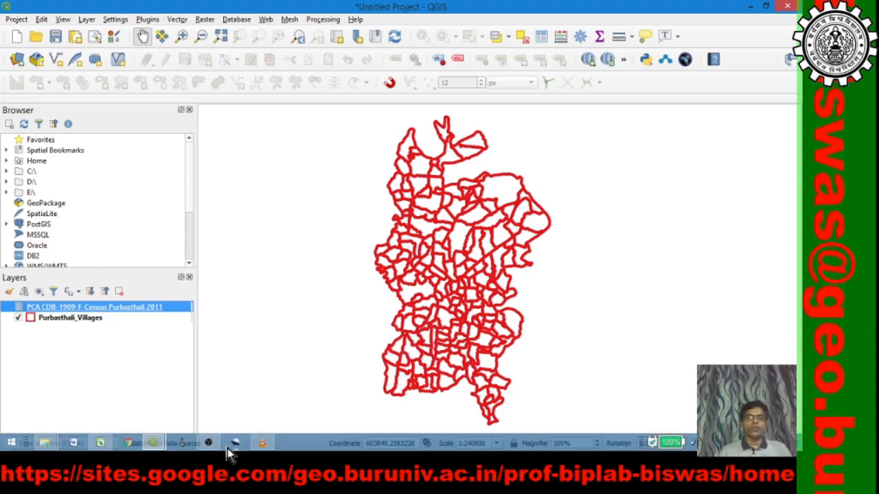
mouse_move(152, 447)
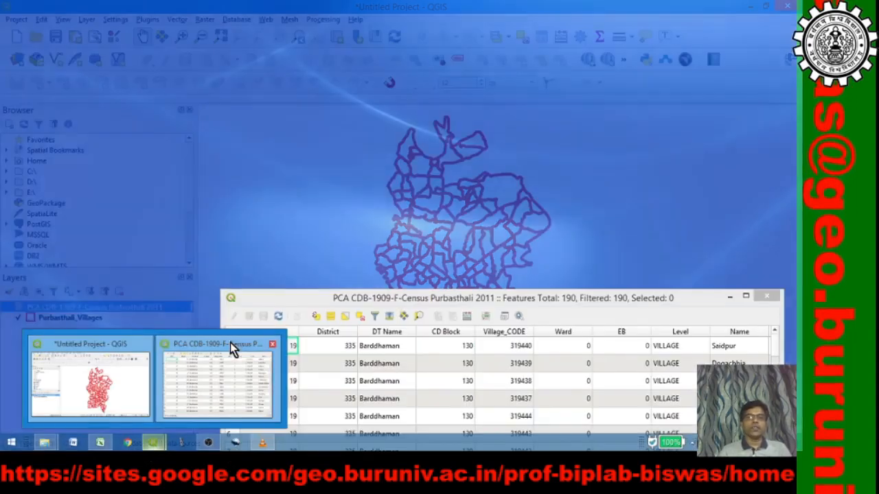
click(230, 344)
drag(480, 301, 481, 277)
click(521, 390)
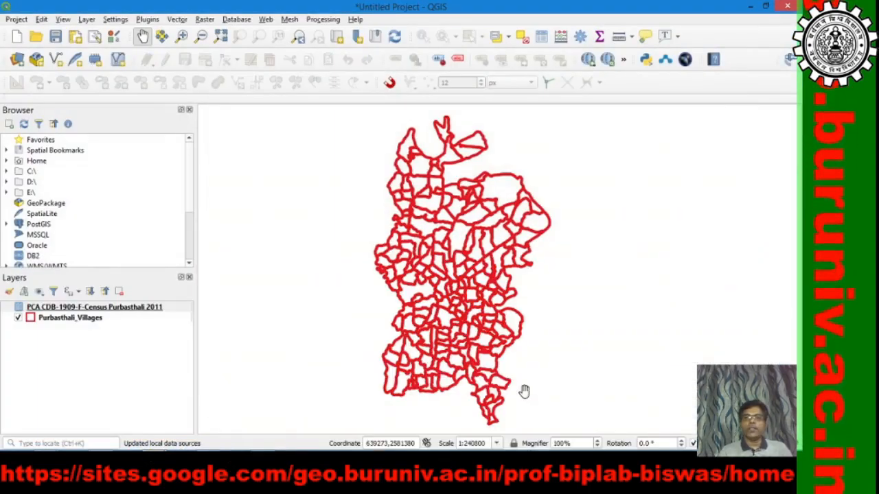
mouse_move(180, 451)
mouse_move(154, 444)
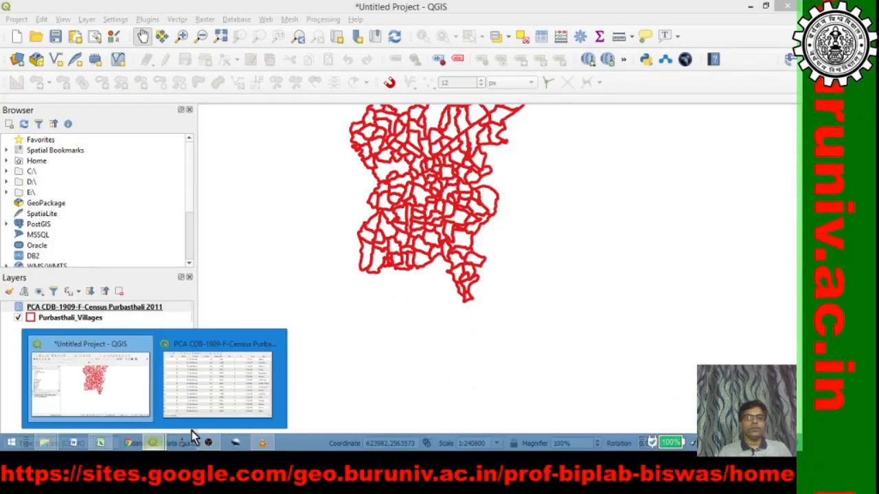
click(215, 384)
drag(548, 41, 547, 18)
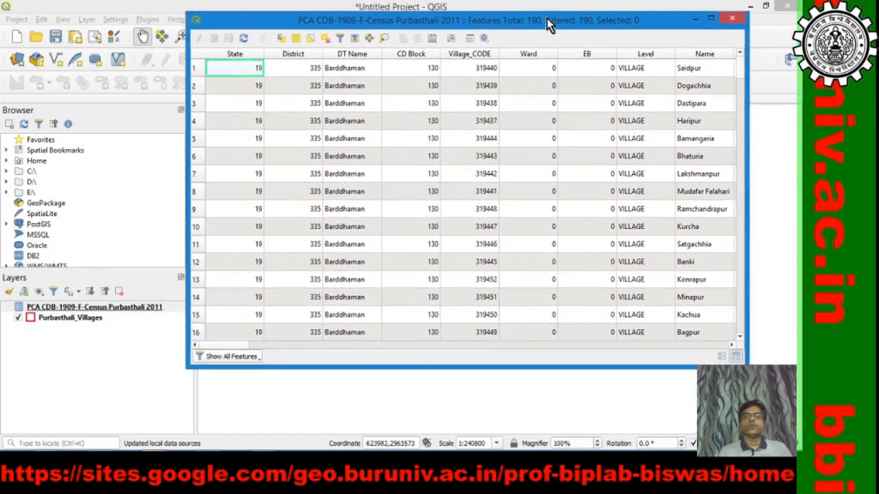
drag(496, 369, 495, 451)
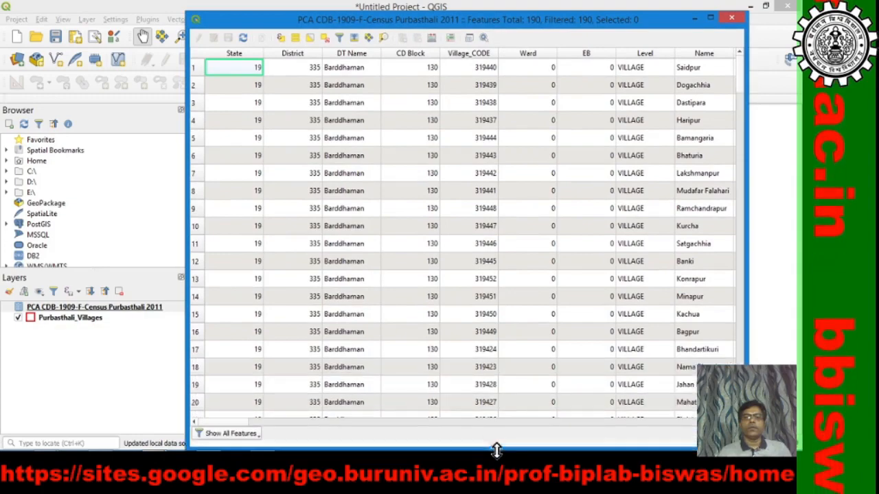
drag(467, 10, 424, 163)
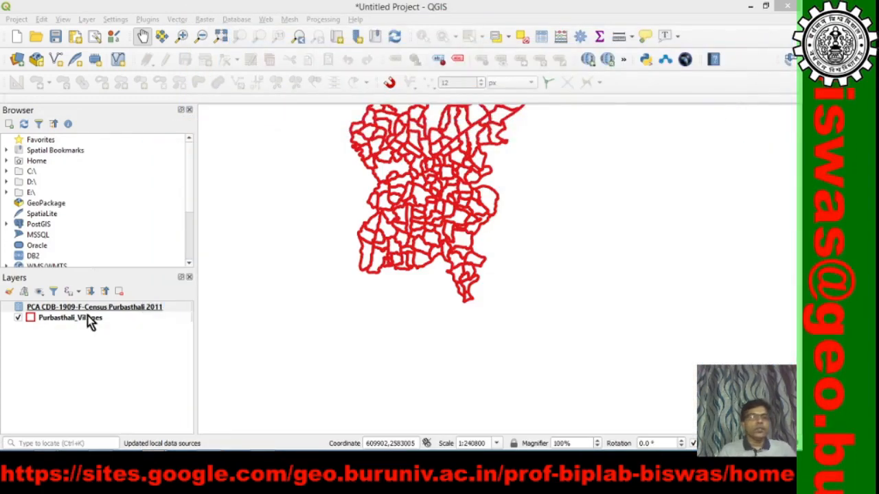
Open the Purbasthali_Villages attribute table beside the full map and select the Tegachhi and Sarisha rows in turn to locate them.
click(101, 322)
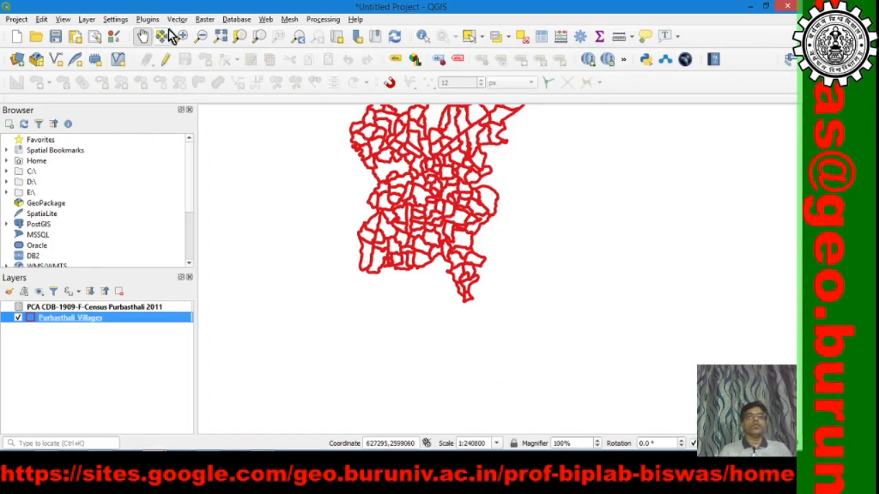
click(221, 37)
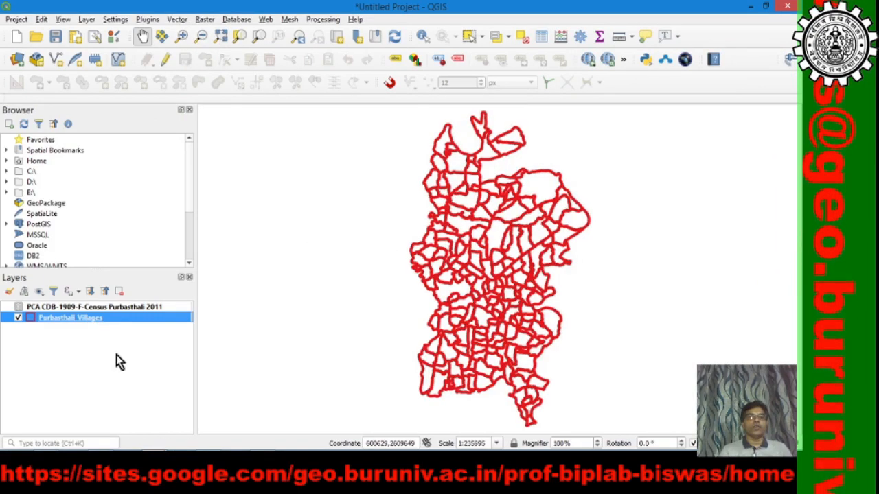
right_click(97, 320)
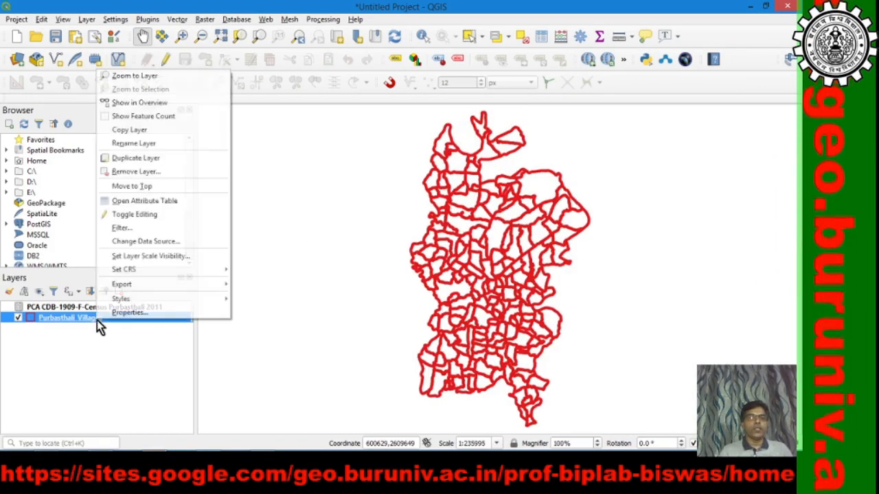
click(175, 207)
drag(273, 64, 260, 37)
drag(571, 195, 328, 195)
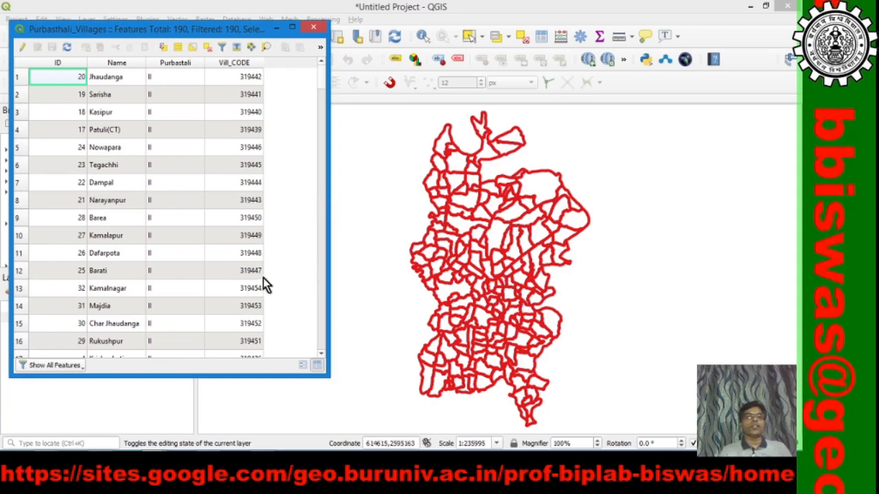
click(21, 170)
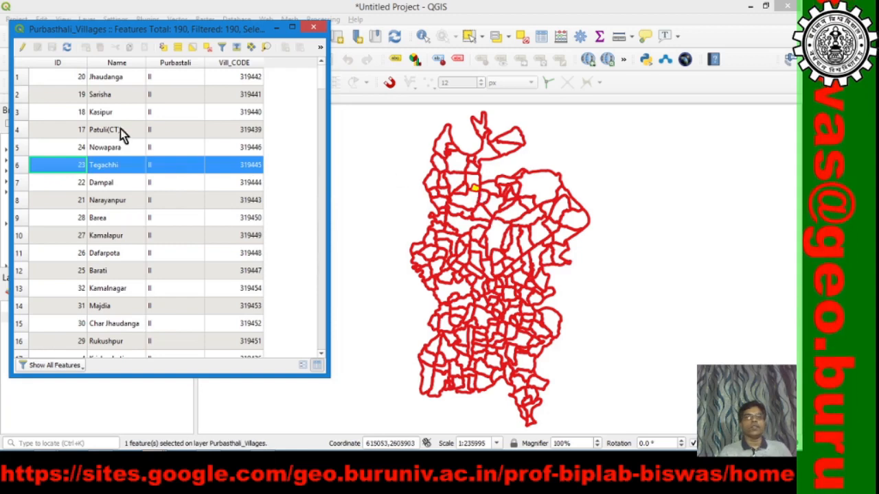
click(23, 96)
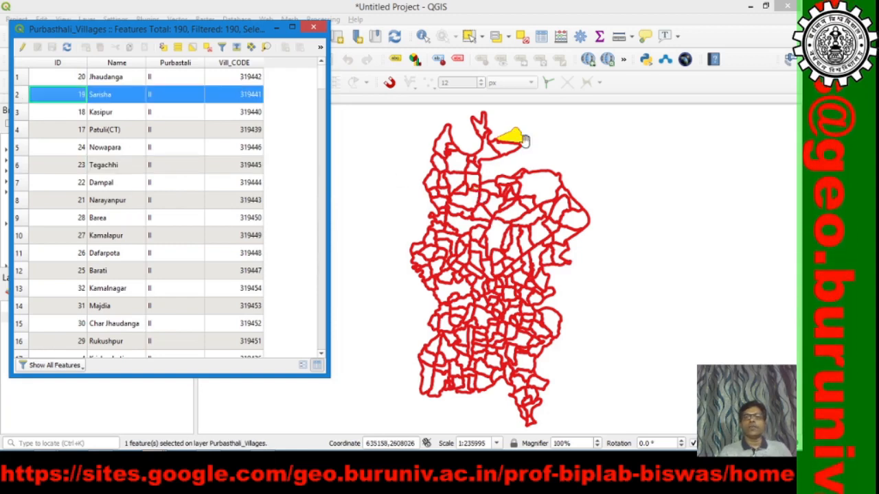
Select the Barati village row to locate it on the map, and clear the selection on the map canvas.
click(20, 272)
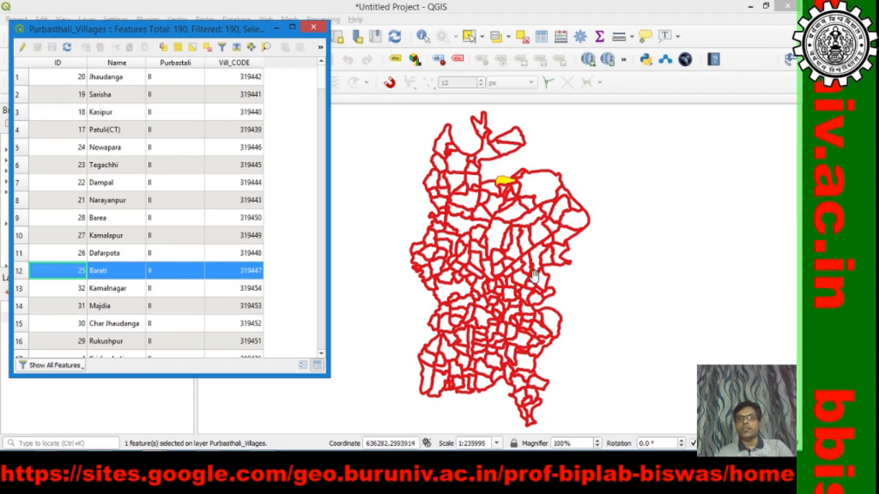
click(469, 39)
click(407, 199)
Bring up the census attribute table beside the Purbasthali_Villages table and alternate between the two to compare their rows.
mouse_move(164, 447)
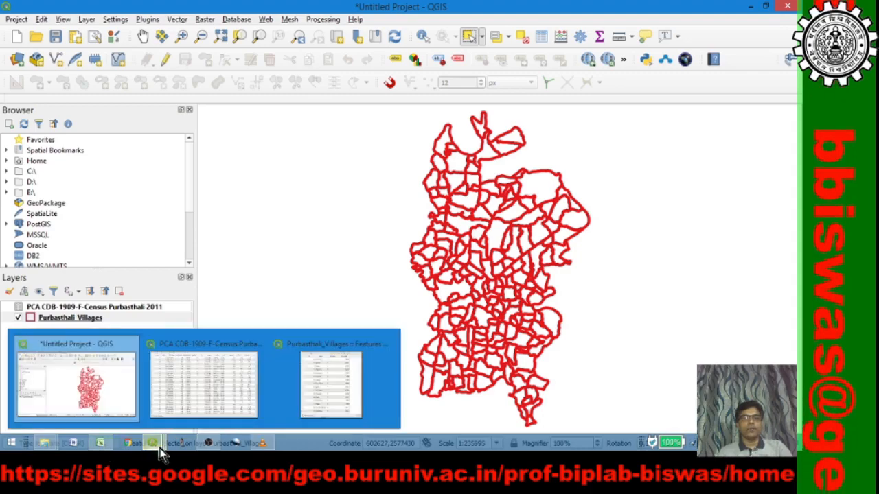
click(160, 449)
drag(526, 92, 439, 126)
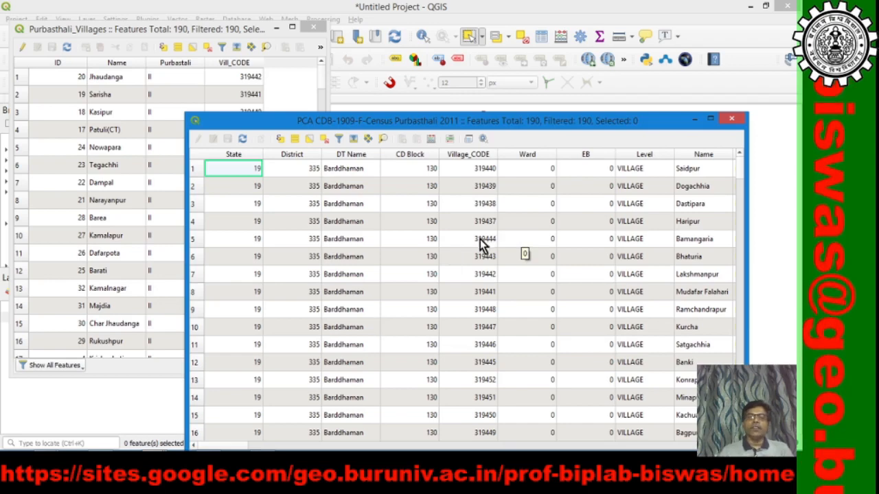
click(175, 30)
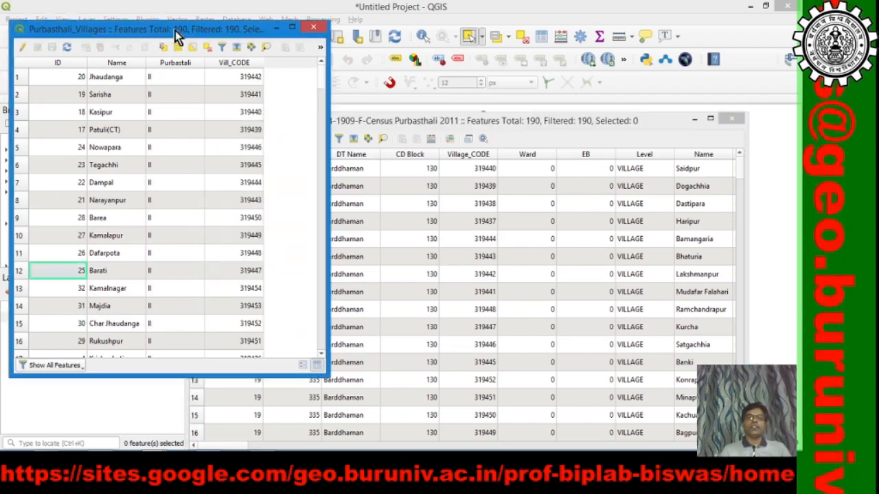
click(397, 118)
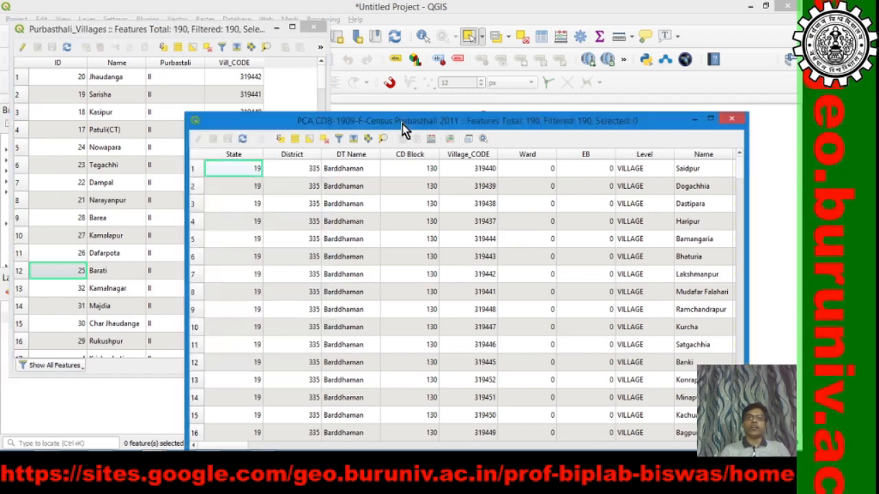
click(256, 34)
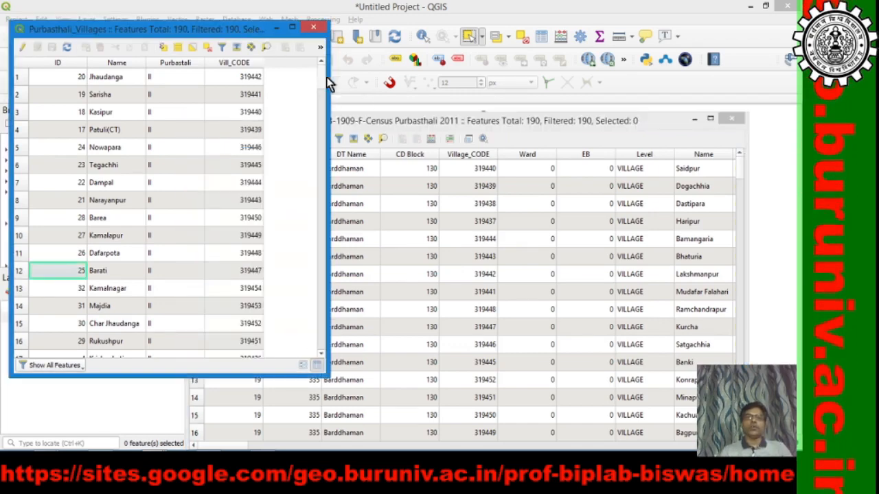
click(399, 129)
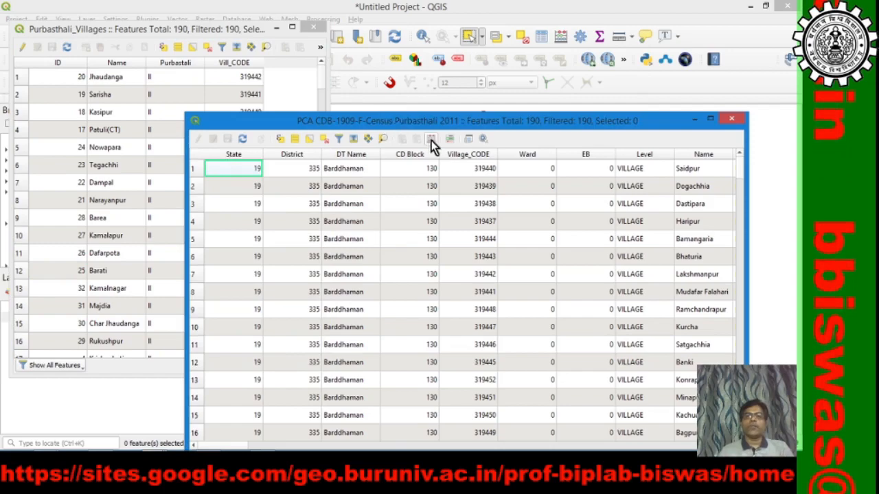
Reposition the census table window beside the villages table and bring its Village_CODE column into view.
drag(440, 128, 420, 76)
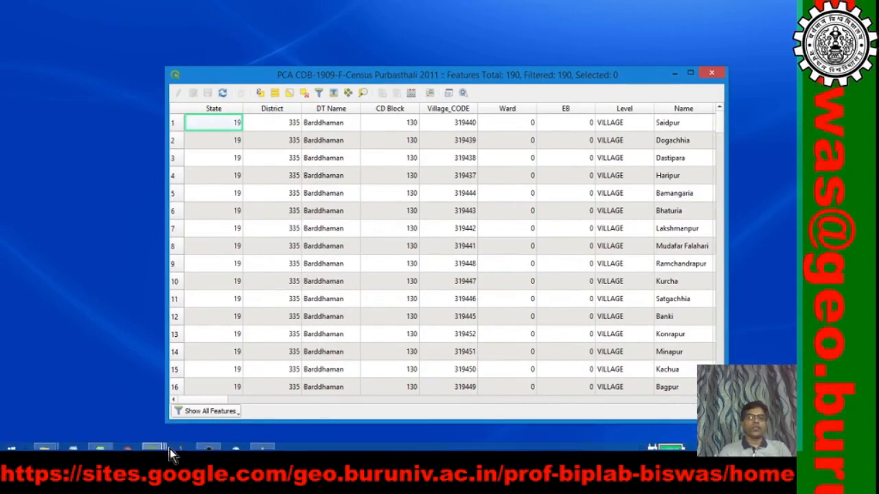
click(170, 449)
drag(557, 81, 440, 133)
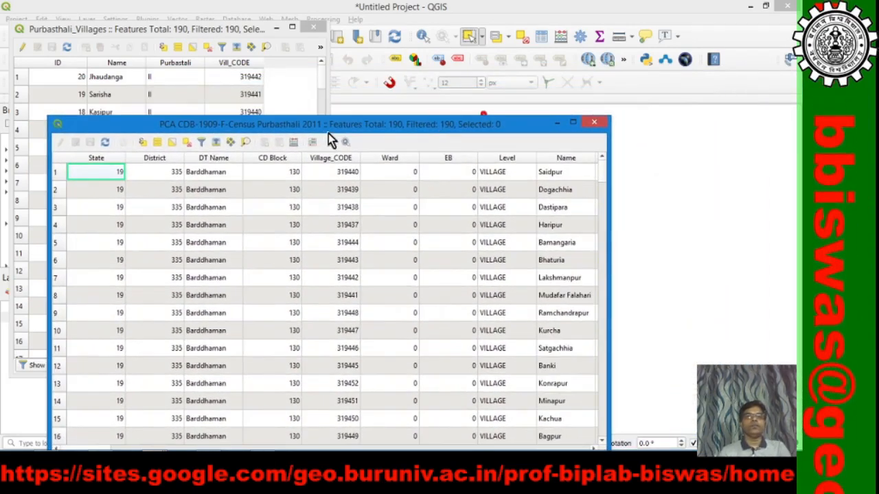
drag(337, 126, 379, 111)
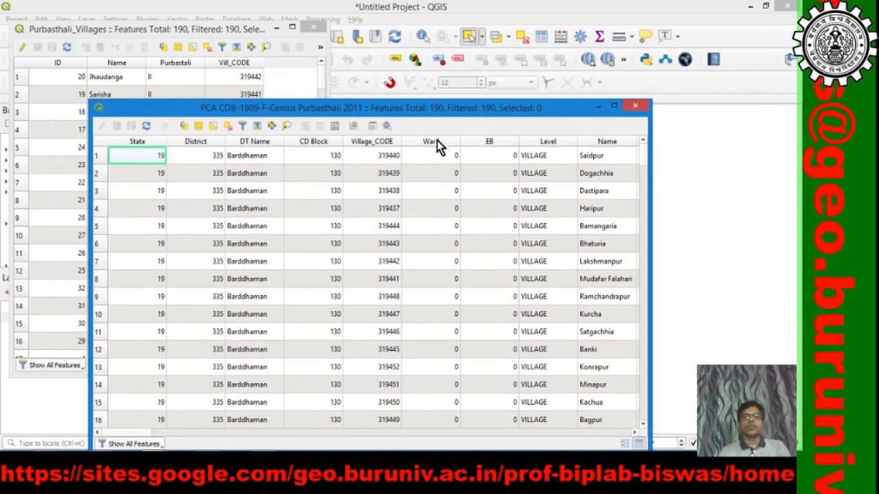
drag(450, 113, 461, 67)
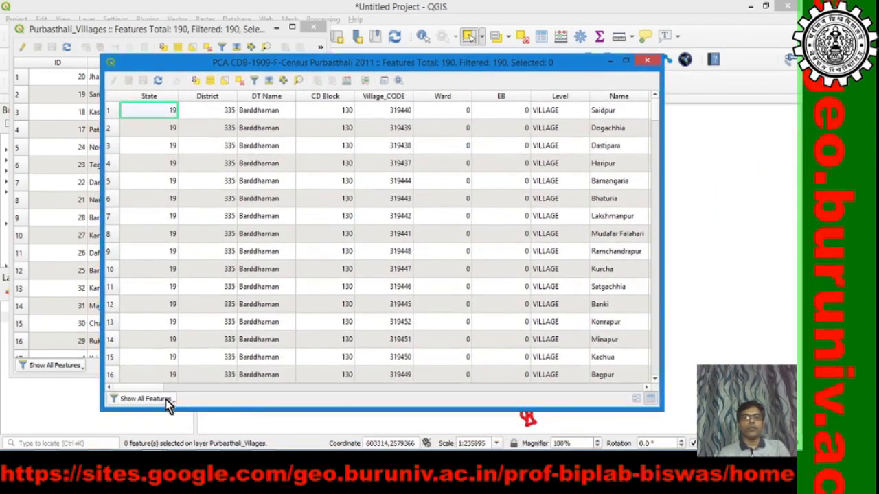
mouse_move(147, 388)
mouse_down()
mouse_move(637, 392)
mouse_move(147, 392)
mouse_up()
drag(378, 64, 543, 97)
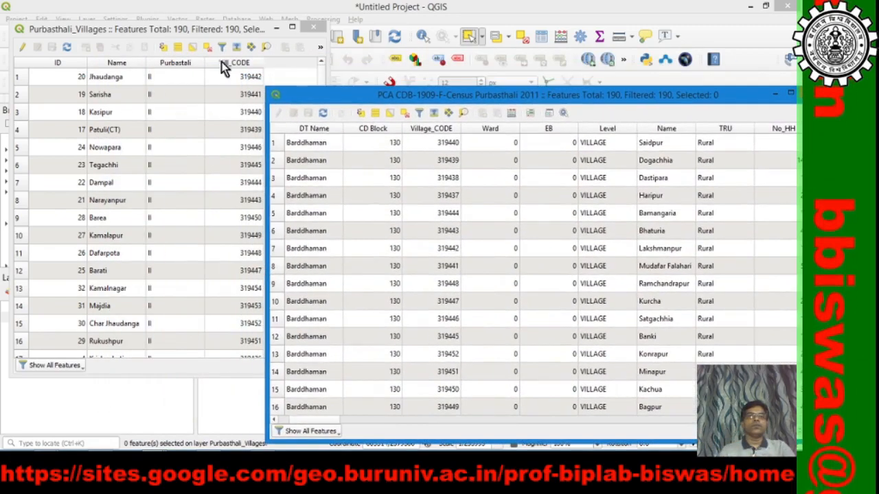
Compare the Vill_CODE column of the villages table with the Village_CODE column of the census table.
drag(174, 30, 210, 89)
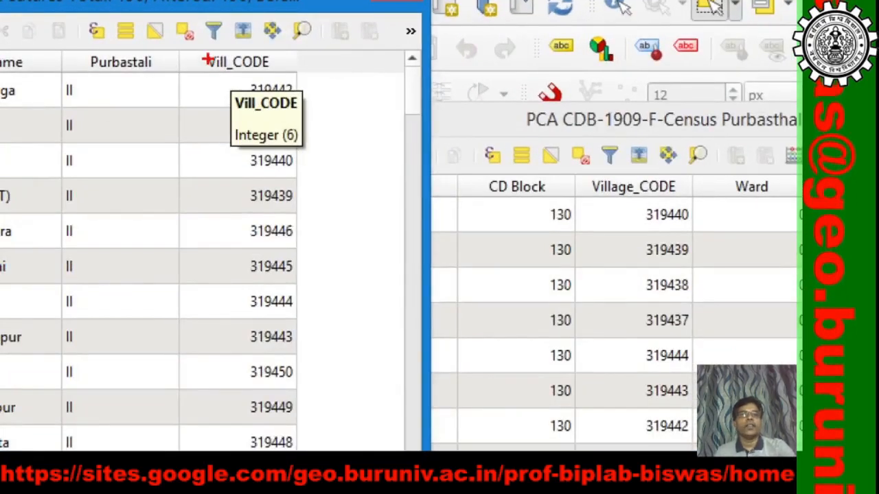
mouse_move(194, 52)
mouse_down()
mouse_move(285, 84)
mouse_move(285, 74)
mouse_up()
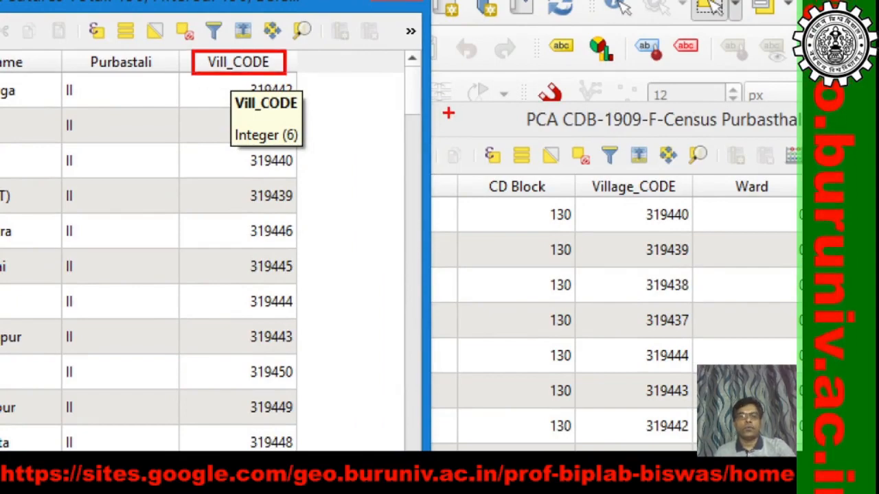
key(Escape)
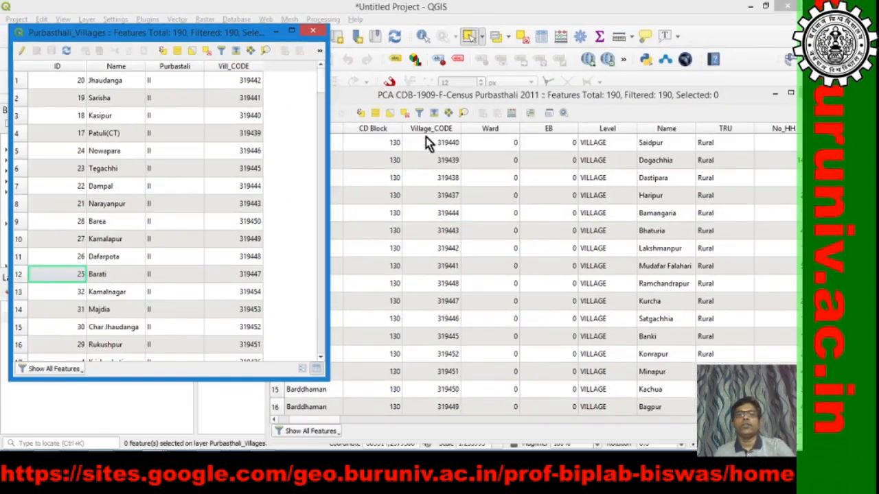
click(433, 142)
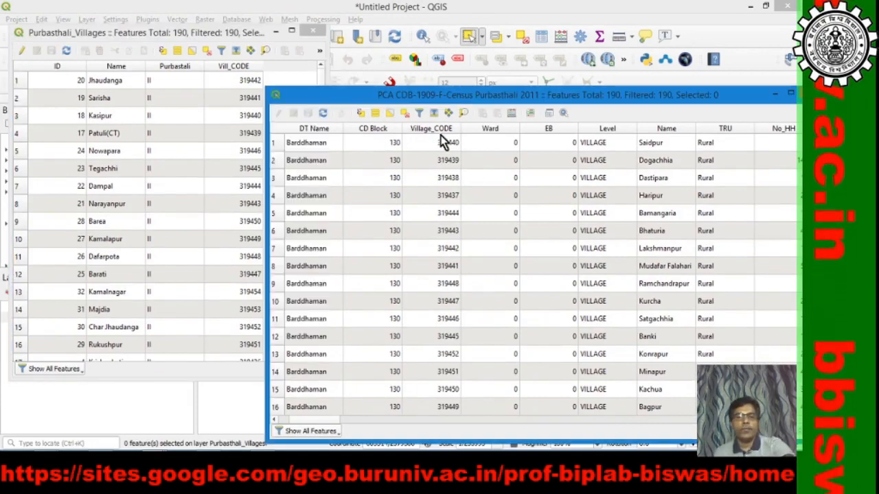
key(ctrl+1)
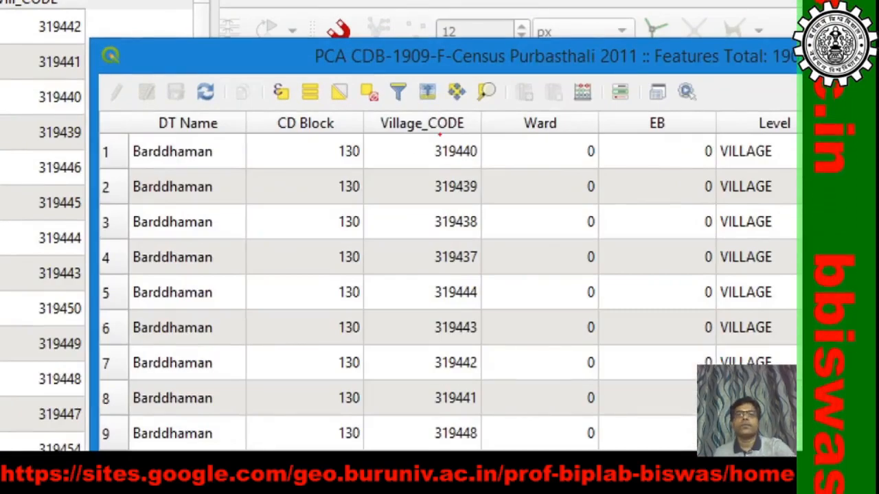
mouse_move(374, 109)
mouse_down()
mouse_move(385, 129)
mouse_move(475, 143)
mouse_up()
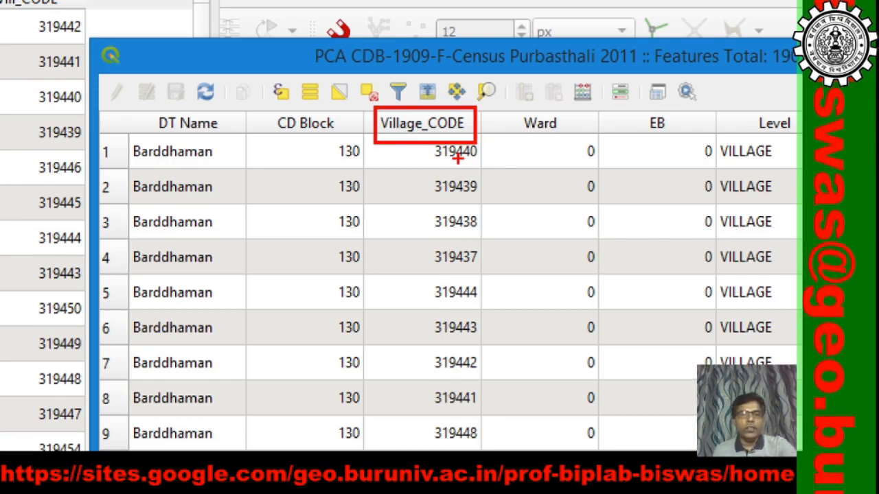
key(Escape)
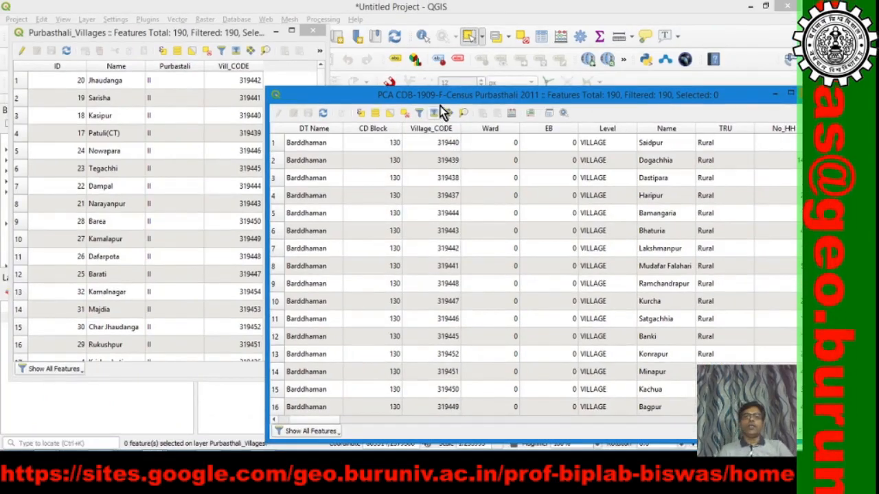
Move the census table out of the way and open the Joins settings in the Purbasthali_Villages layer properties.
drag(441, 101, 521, 91)
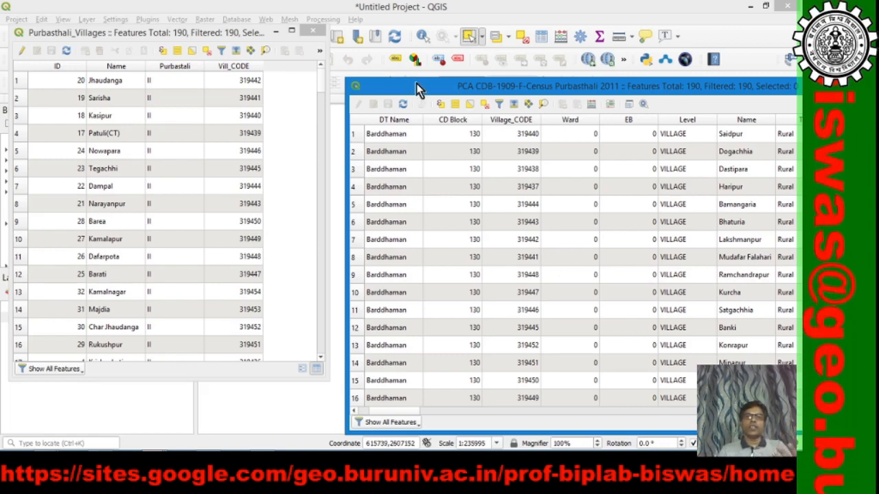
drag(416, 84, 833, 207)
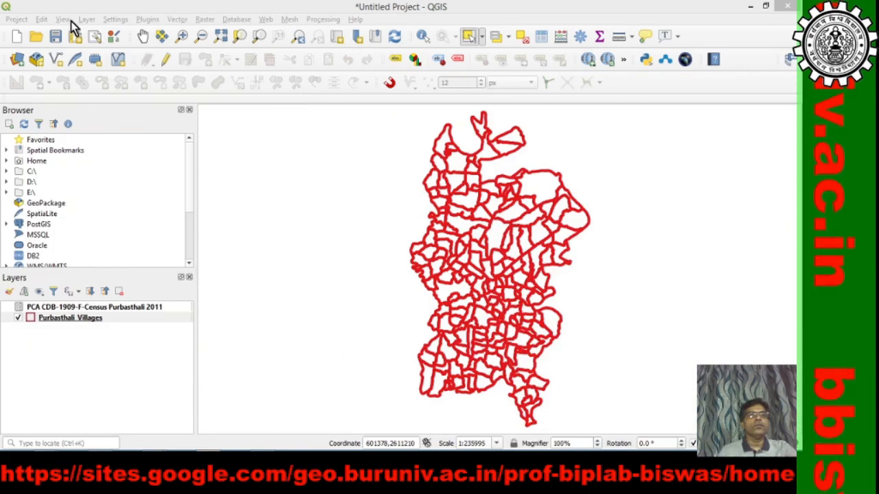
click(81, 319)
right_click(81, 320)
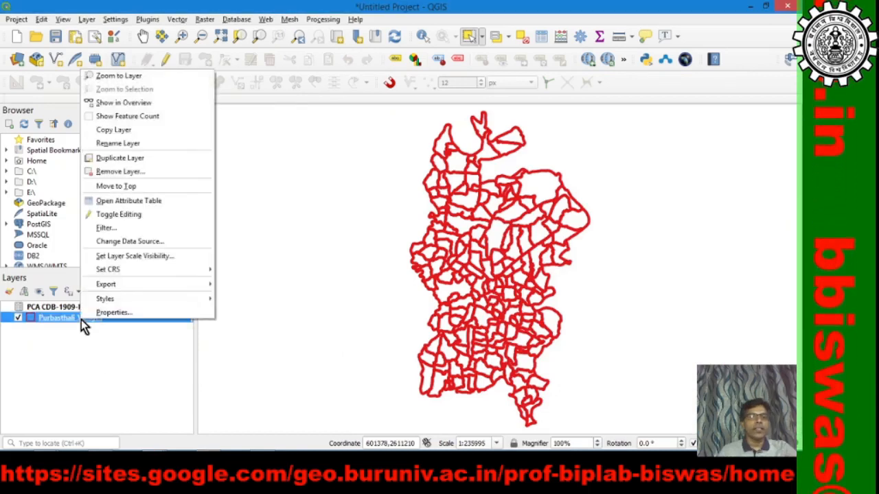
click(114, 315)
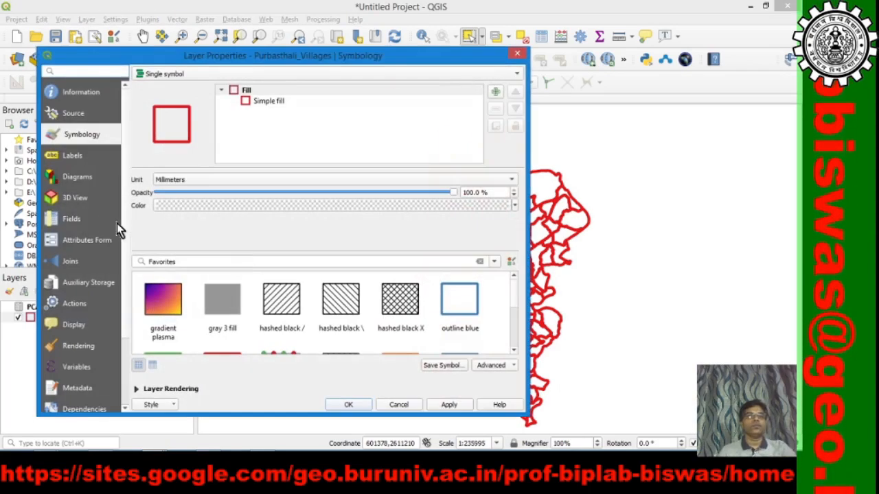
drag(165, 59, 171, 15)
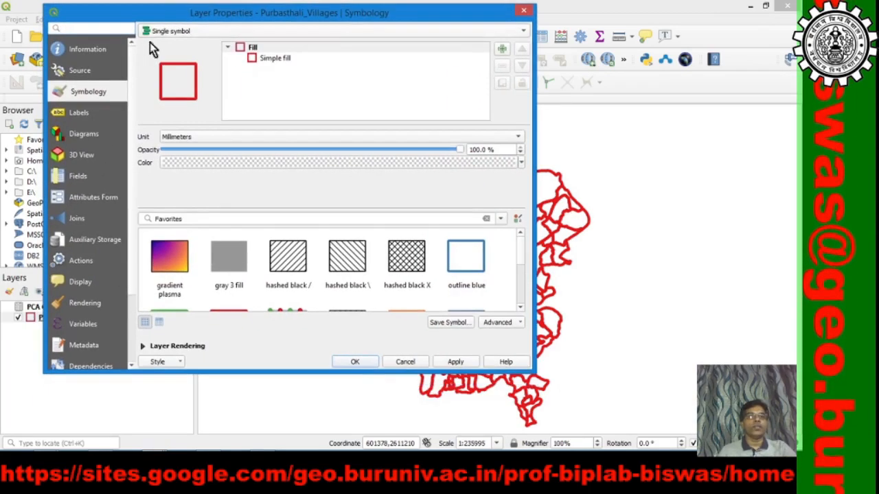
click(77, 222)
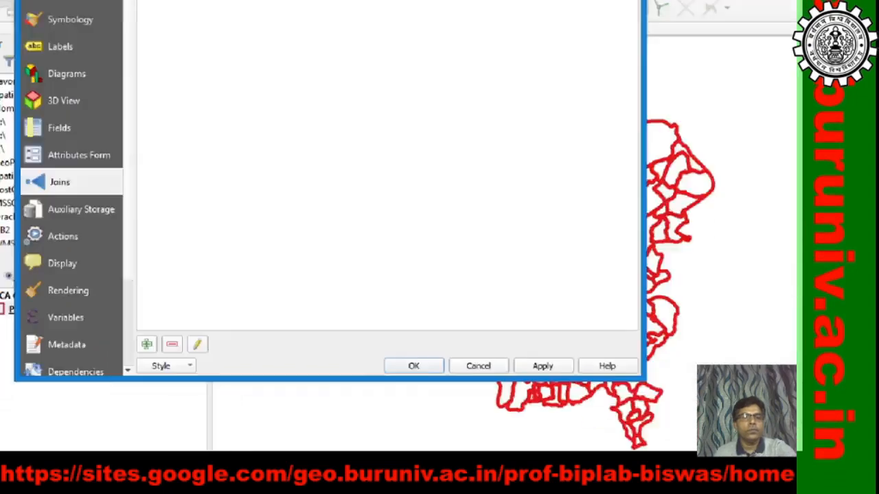
Start a vector join to the PCA CDB-1909-F-Census Purbasthali 2011 table with join field Village_CODE and target field Vill_CODE.
click(147, 344)
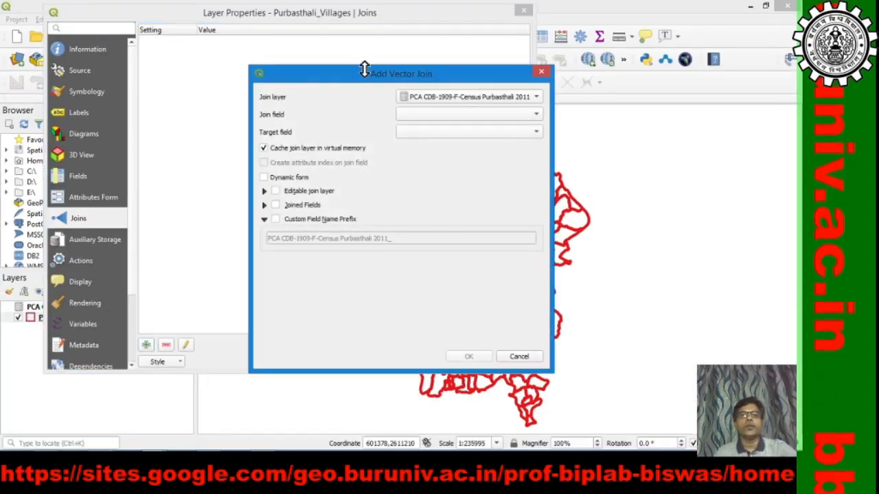
drag(364, 78, 283, 57)
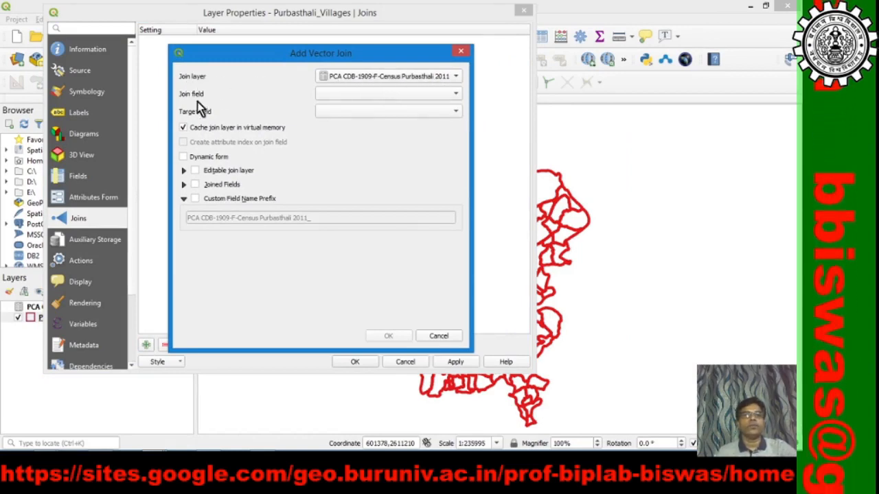
click(455, 94)
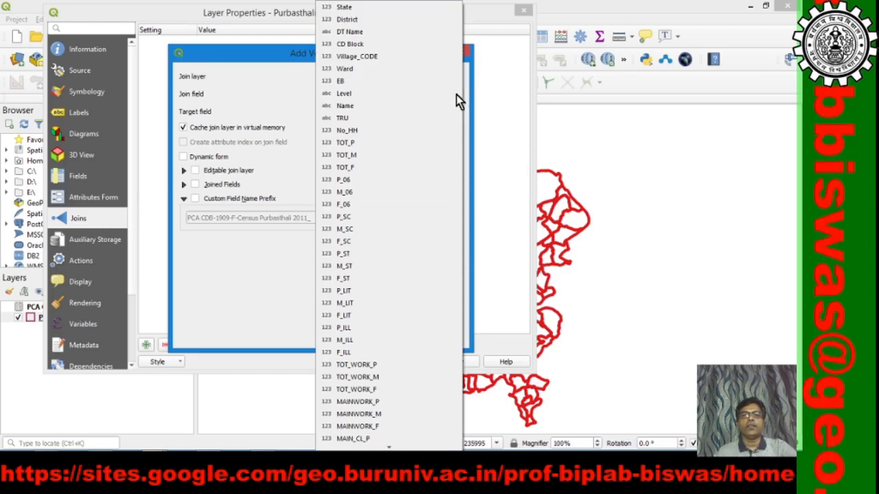
click(403, 58)
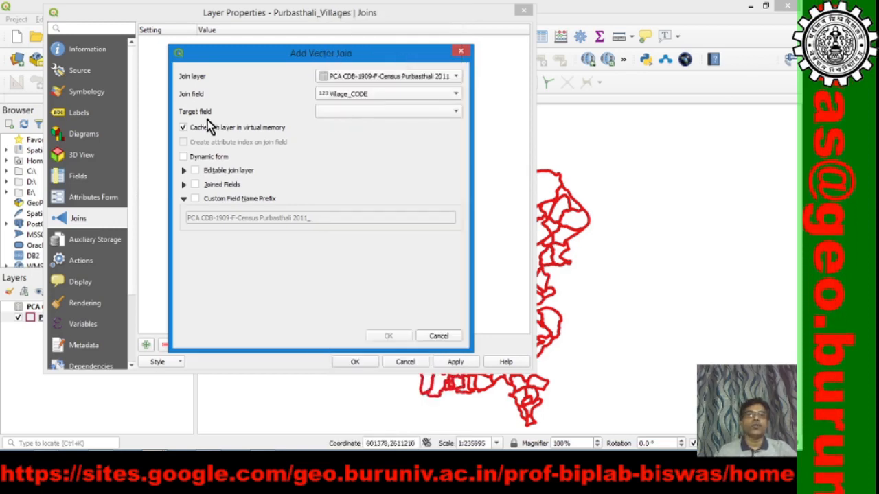
click(458, 114)
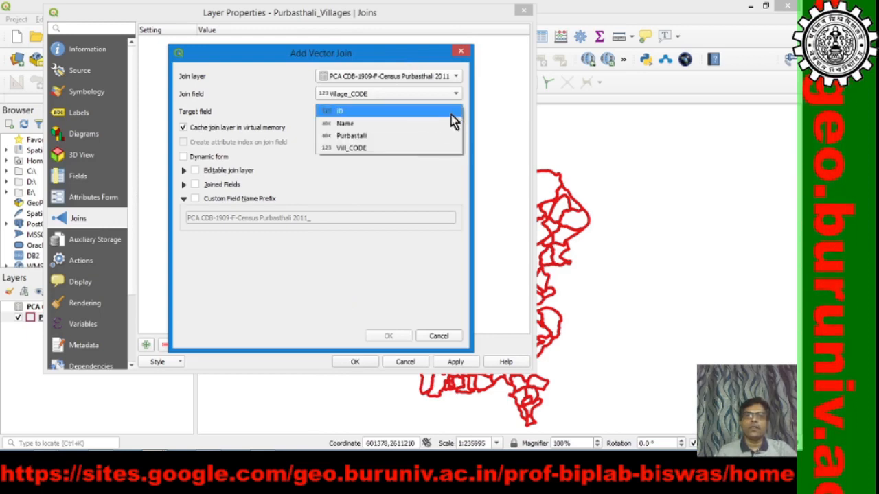
click(407, 148)
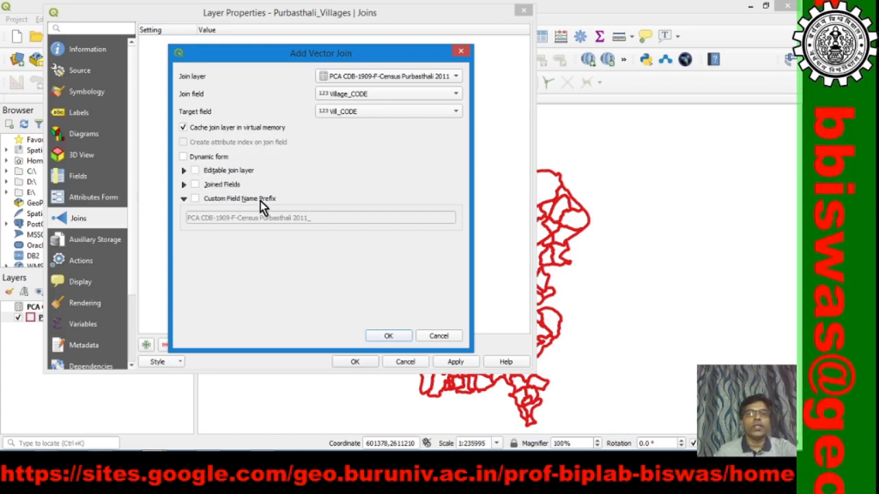
Enable a custom field name prefix for the join, set it to 2011_, and add the join.
click(195, 199)
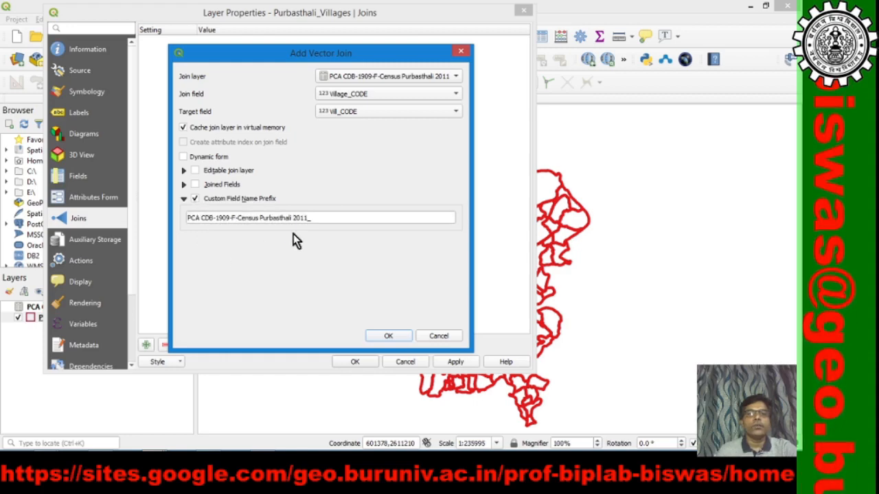
drag(309, 218, 192, 218)
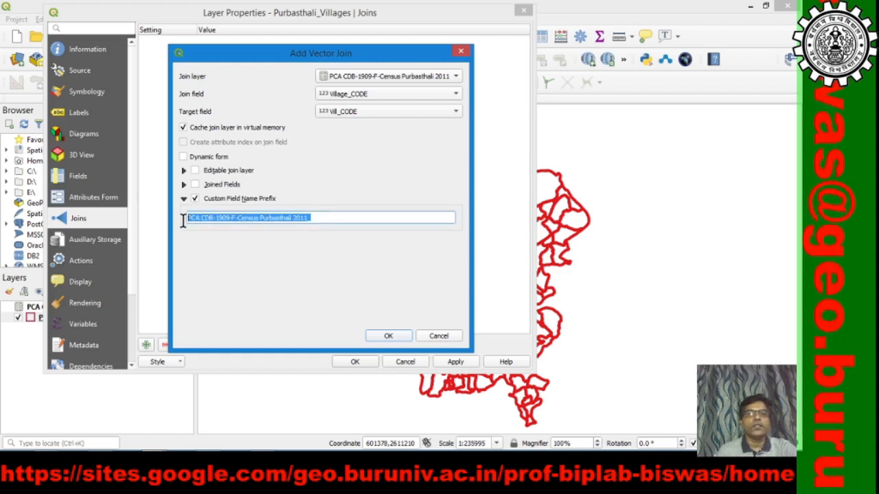
text(2)
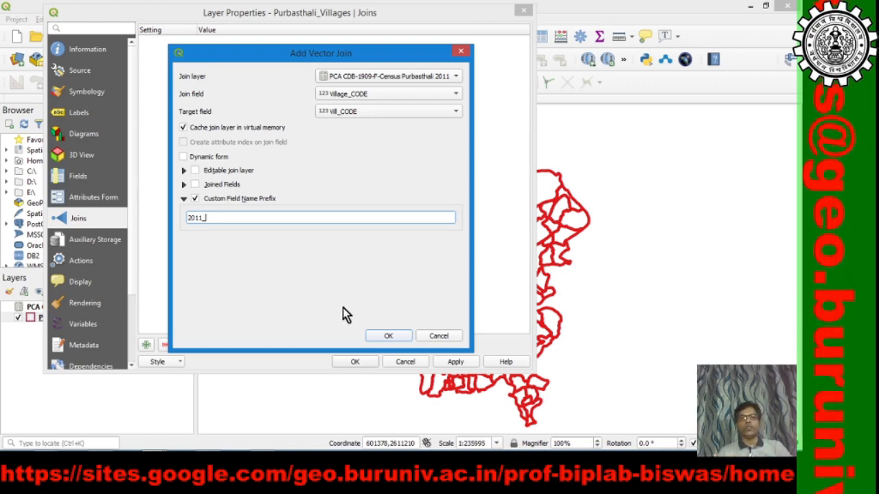
click(388, 336)
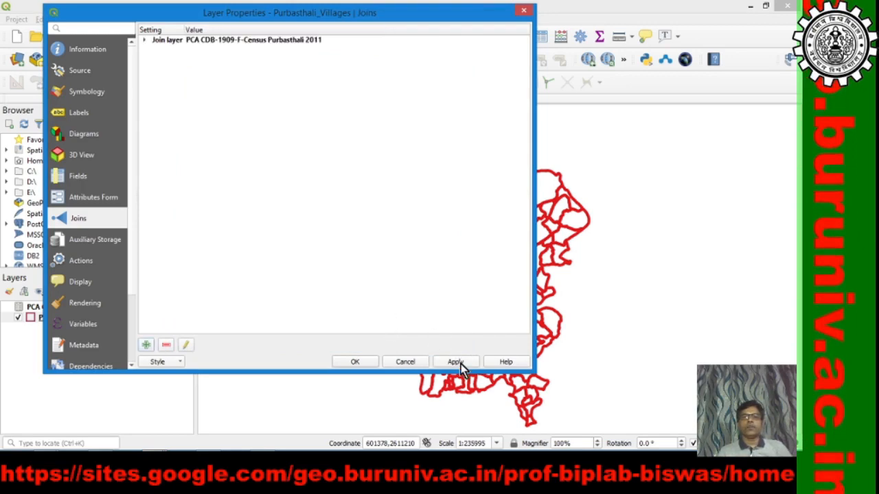
Accept the join settings and open the Purbasthali_Villages attribute table, widened to inspect the joined 2011_ census columns.
click(355, 363)
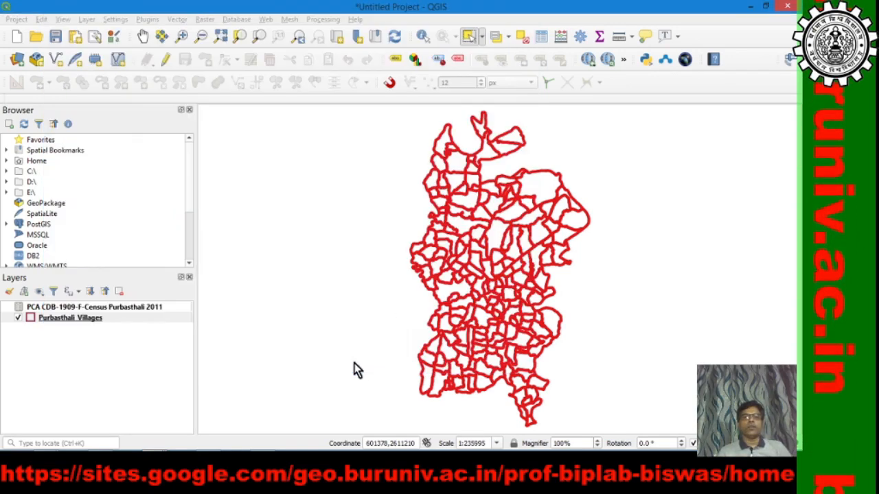
click(92, 317)
right_click(93, 319)
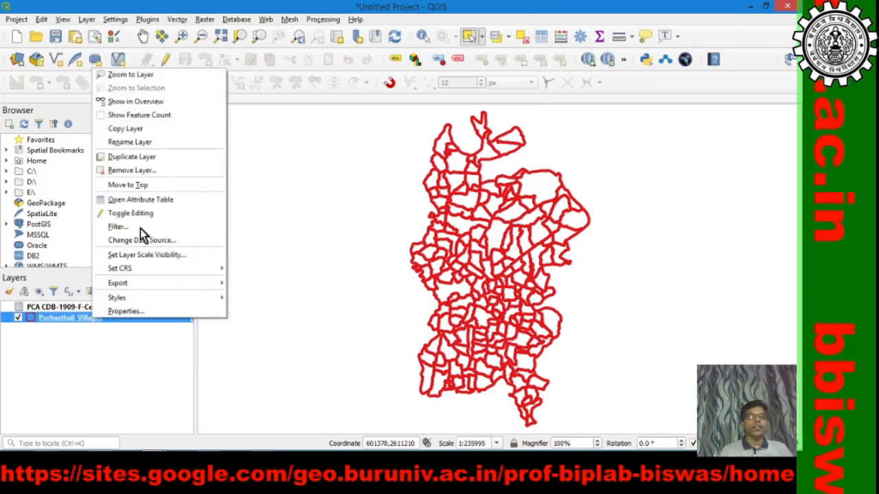
click(144, 199)
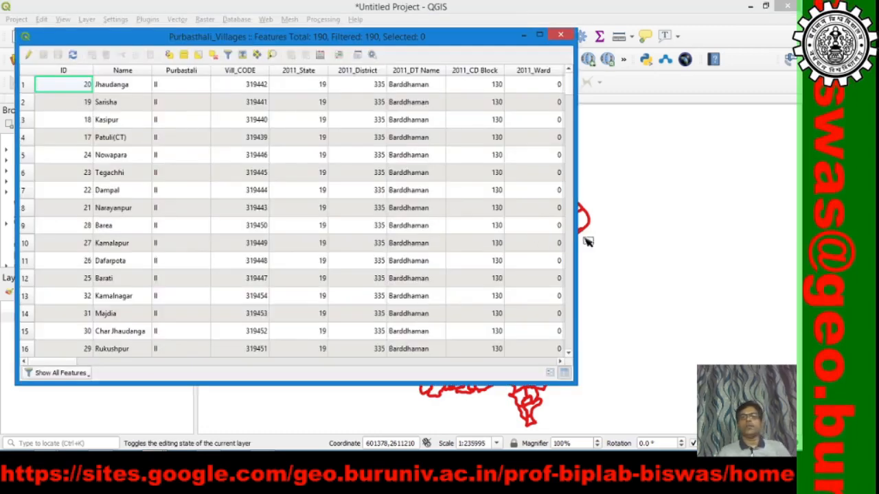
drag(576, 242, 761, 243)
drag(95, 364, 72, 368)
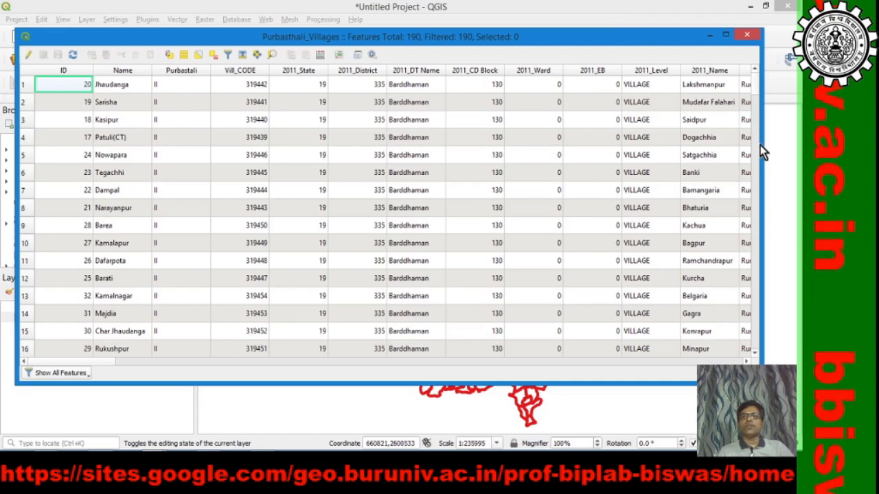
Narrow the attribute table, select individual village rows to locate their polygons on the map, and close the table and clear the selection.
drag(763, 156, 307, 164)
click(29, 176)
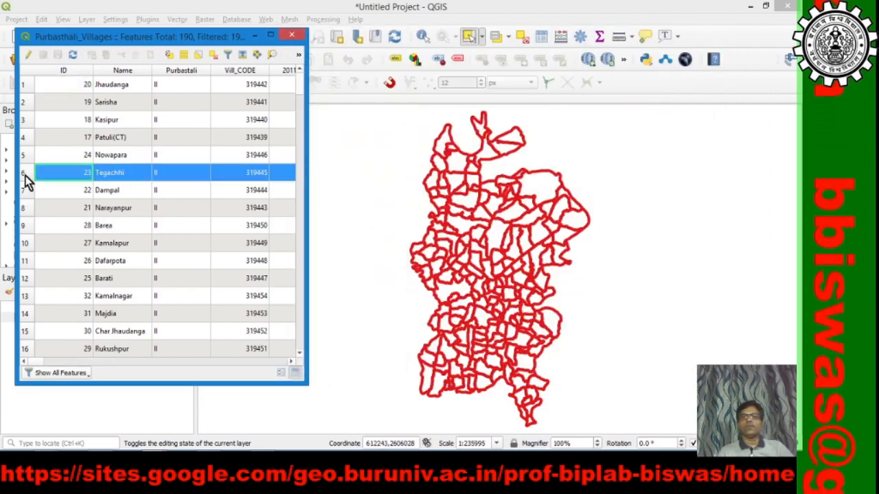
ctrl+click(26, 205)
click(26, 206)
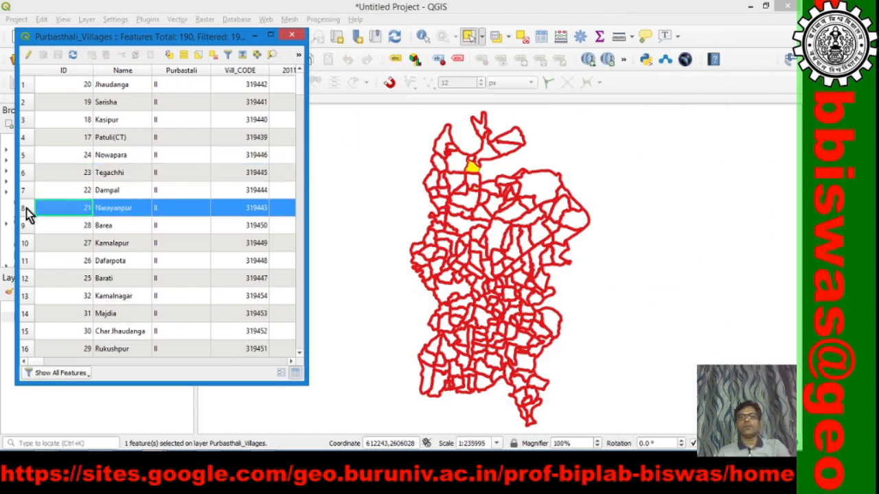
click(26, 244)
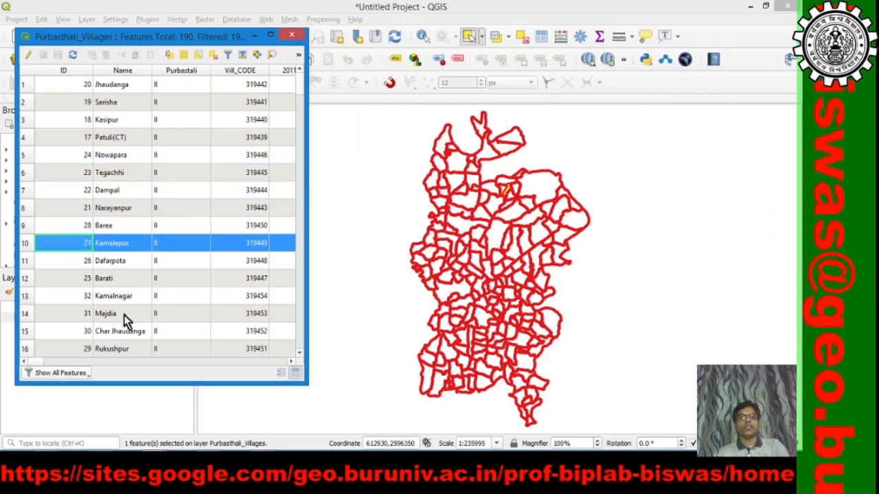
click(26, 296)
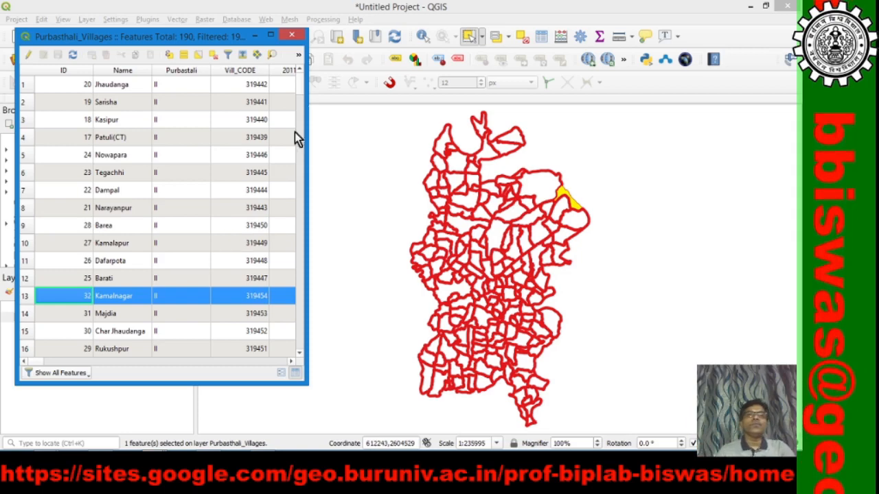
click(294, 38)
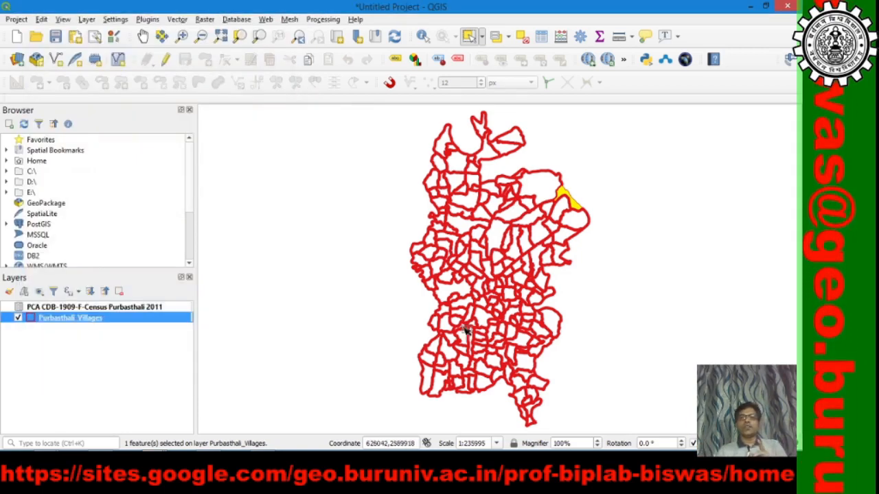
click(266, 324)
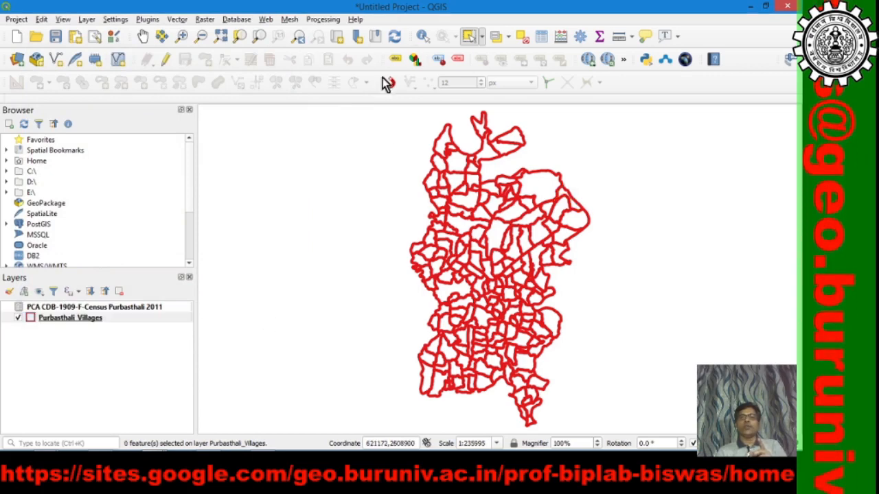
Export the joined Purbasthali_Villages layer as an ESRI Shapefile over Purbasthali_Villages_2011PCA.shp in the GIS Tasks folder, adding it to the map.
click(66, 320)
right_click(65, 320)
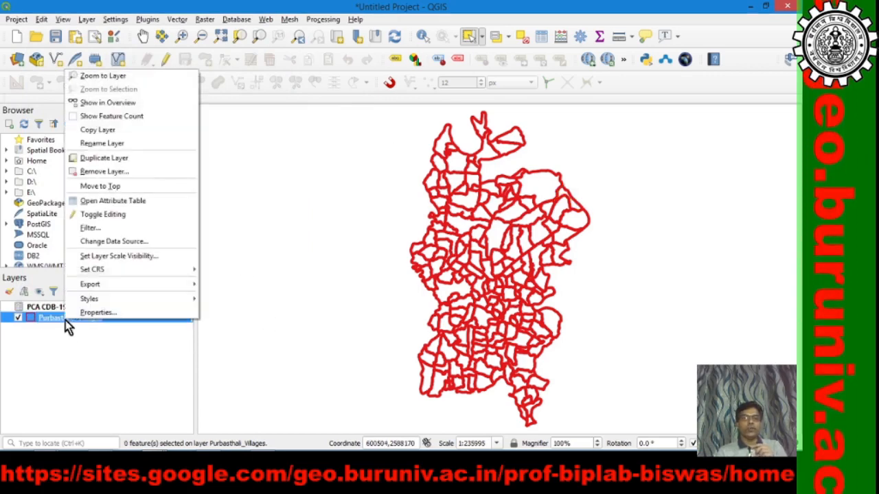
mouse_move(113, 289)
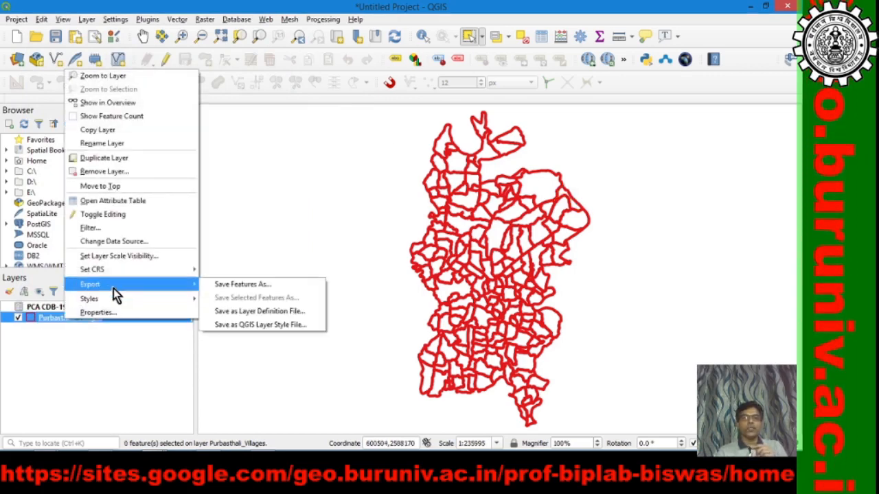
click(259, 286)
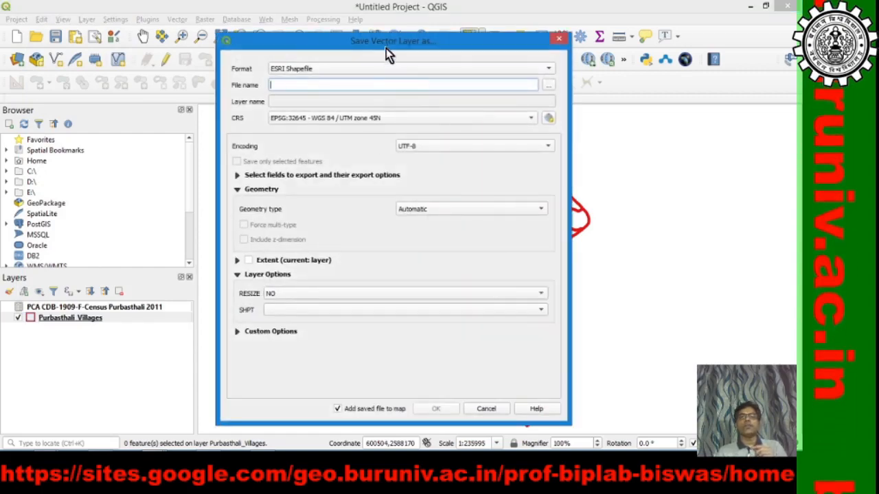
drag(386, 48, 275, 48)
click(438, 88)
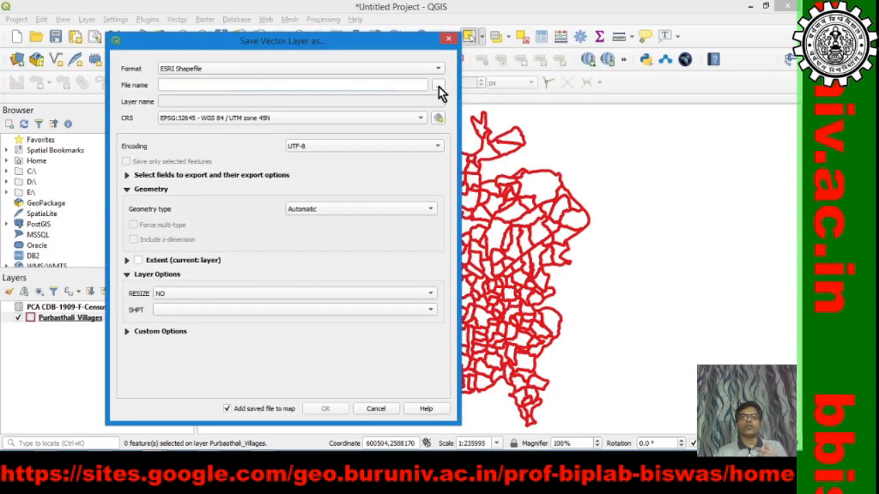
click(311, 184)
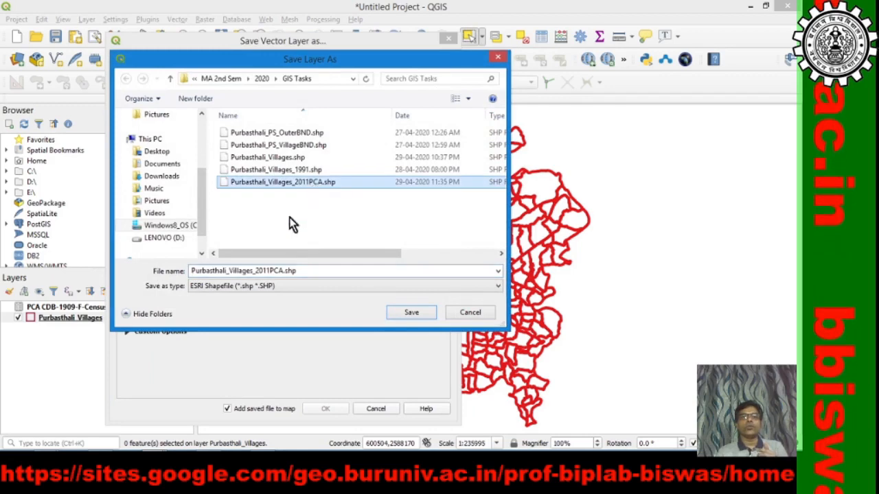
click(410, 313)
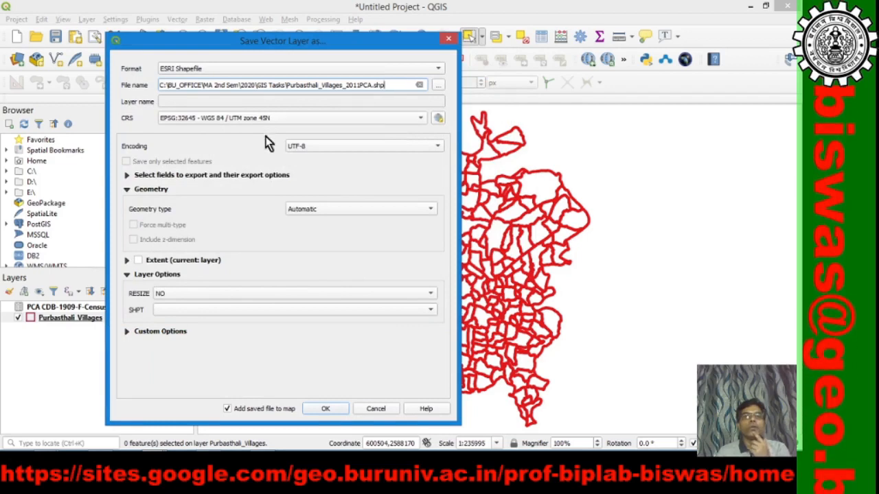
click(326, 409)
click(406, 239)
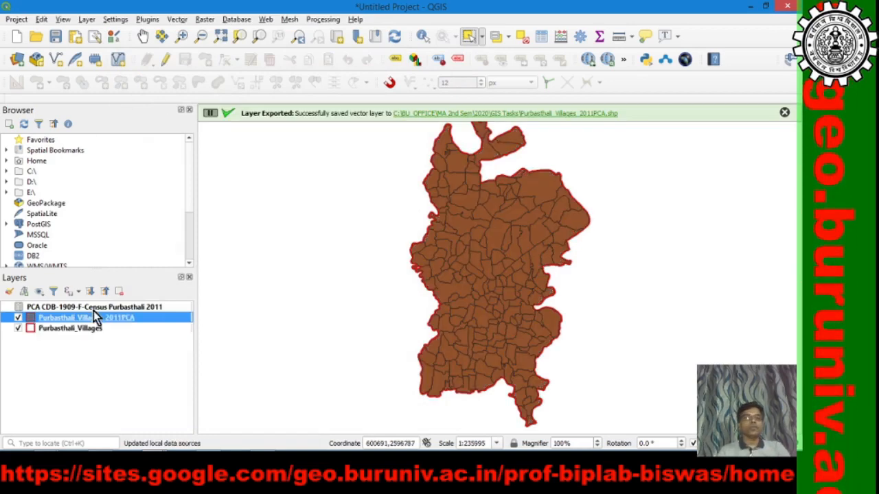
Remove the PCA CDB-1909-F-Census Purbasthali 2011 table and the original Purbasthali_Villages layer from the project.
click(96, 307)
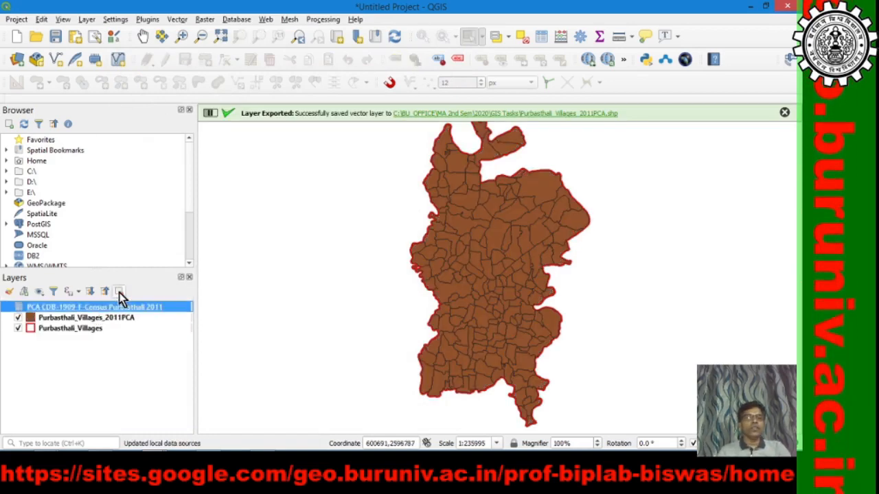
click(119, 293)
click(364, 246)
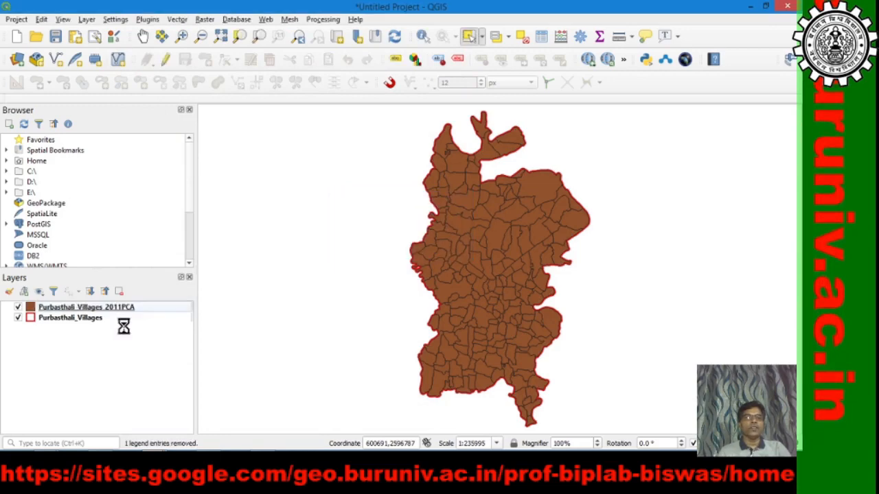
click(73, 317)
click(119, 292)
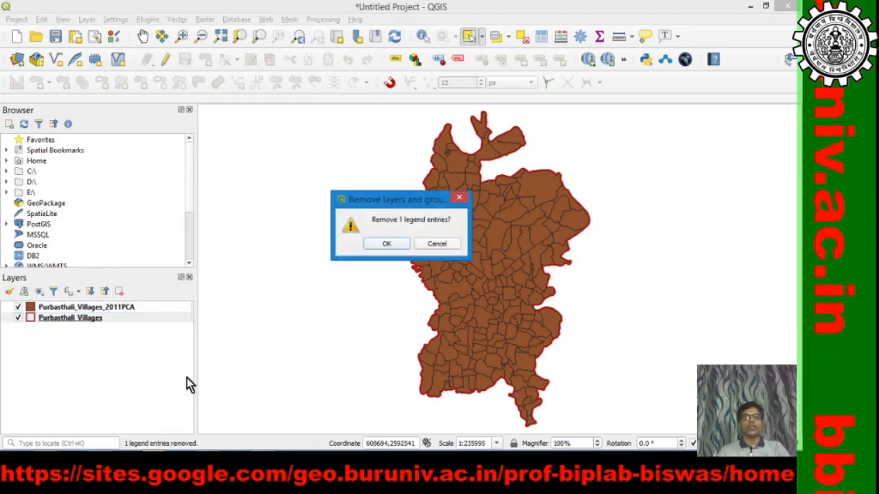
click(383, 246)
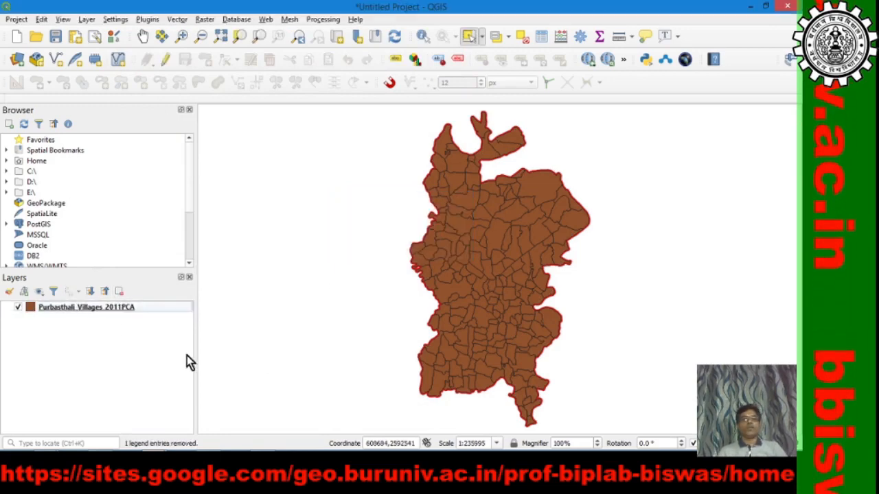
Open the symbology settings of the Purbasthali_Villages_2011PCA layer and change the renderer to Graduated.
click(131, 312)
right_click(134, 314)
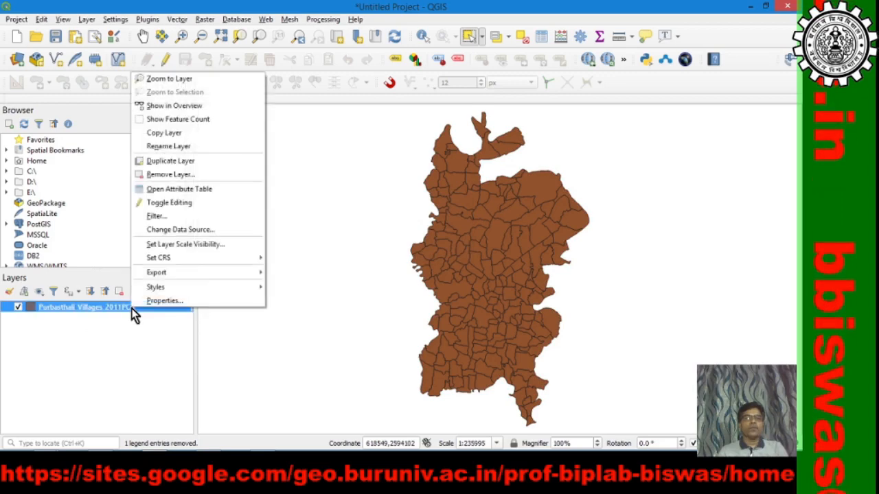
click(165, 304)
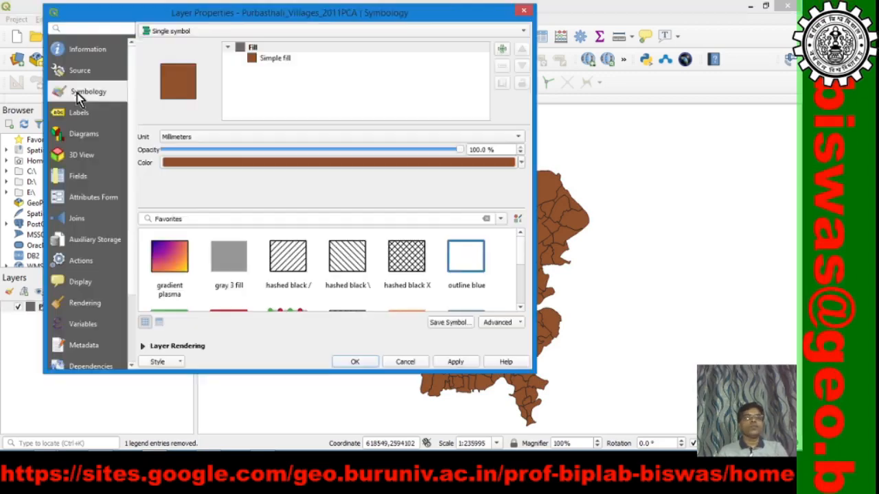
drag(318, 14, 295, 48)
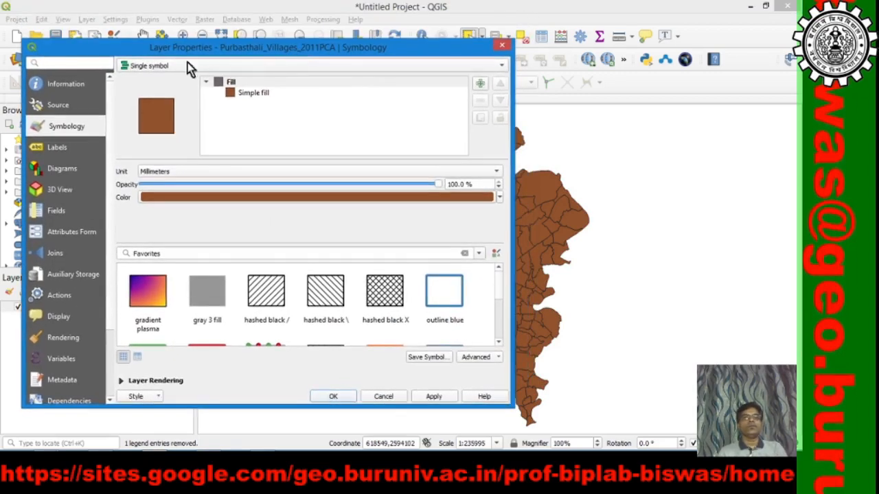
click(501, 66)
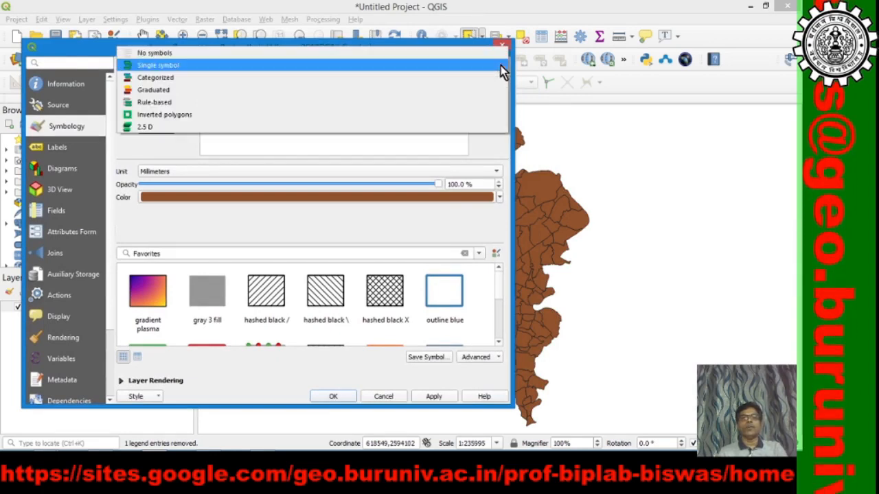
click(337, 99)
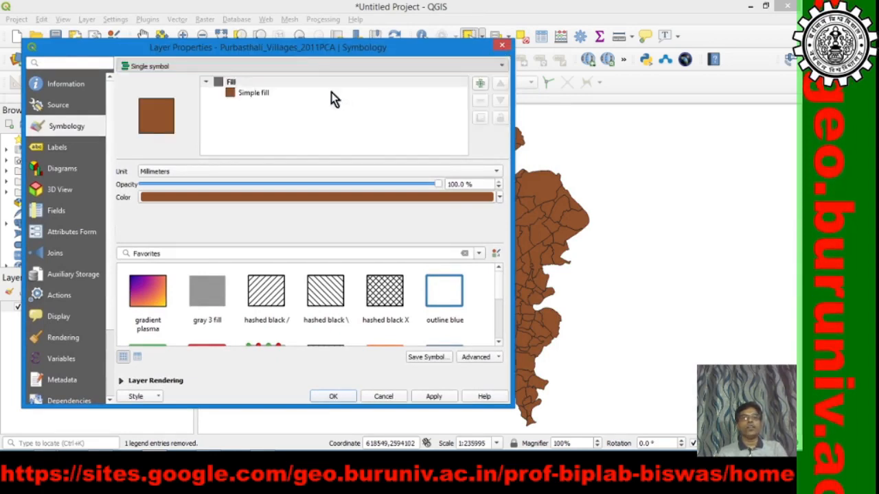
drag(298, 49, 292, 16)
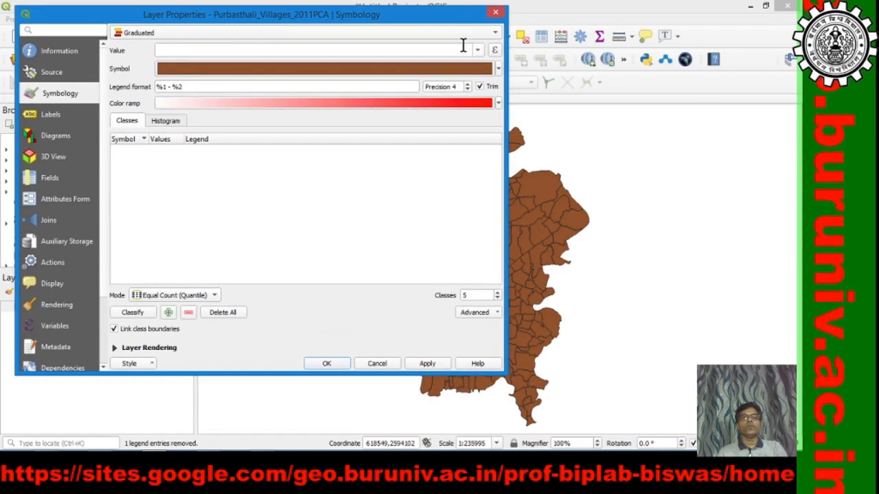
Classify the villages by 2011_TOT_P into 7 Equal Count (Quantile) classes and apply the graduated style to the map.
click(477, 51)
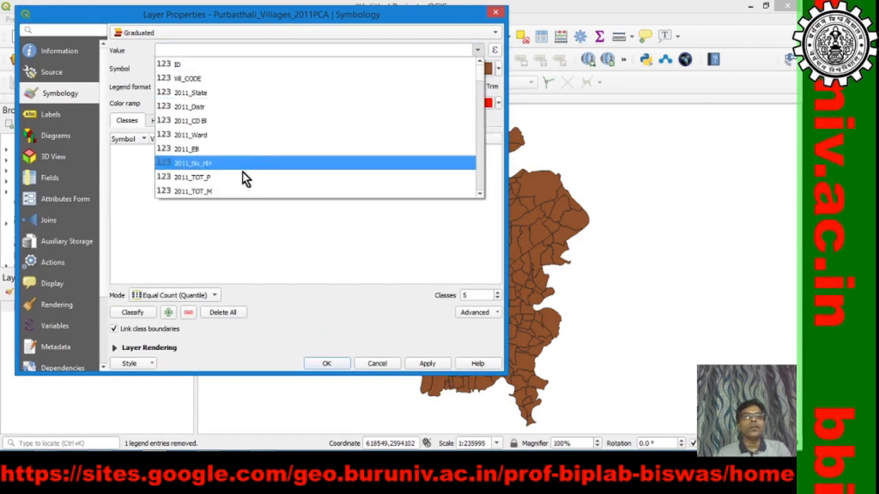
click(205, 179)
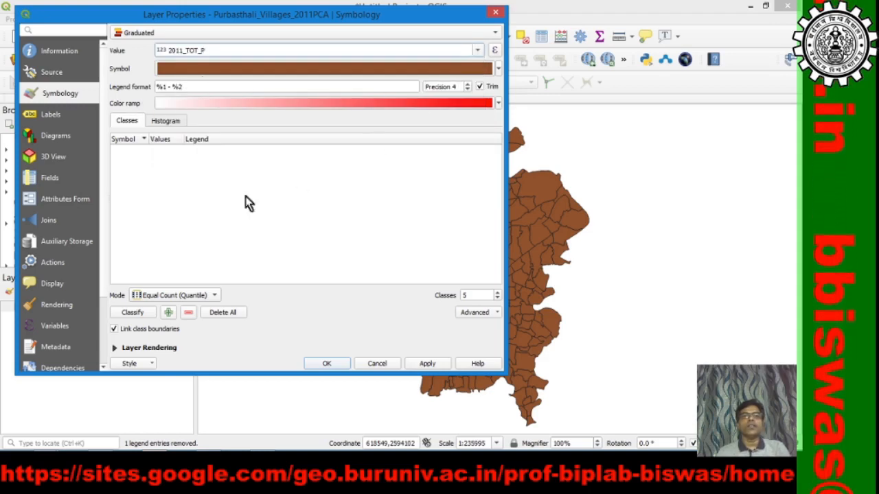
click(127, 313)
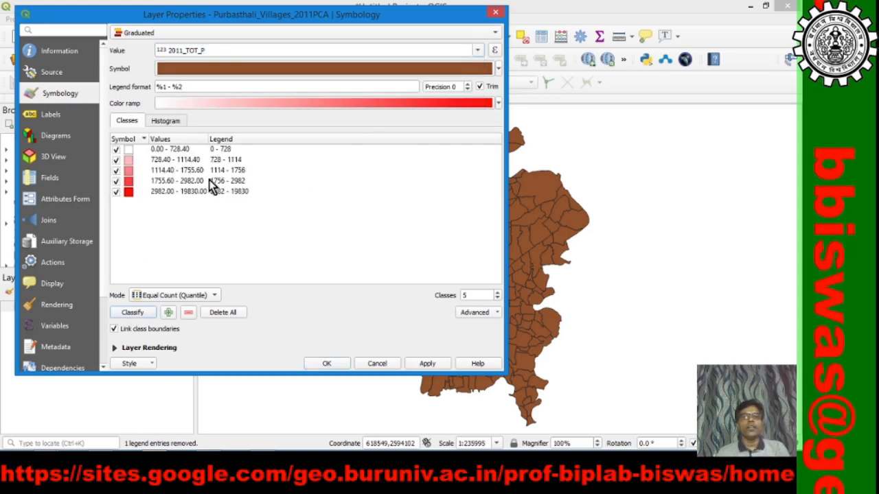
double_click(464, 295)
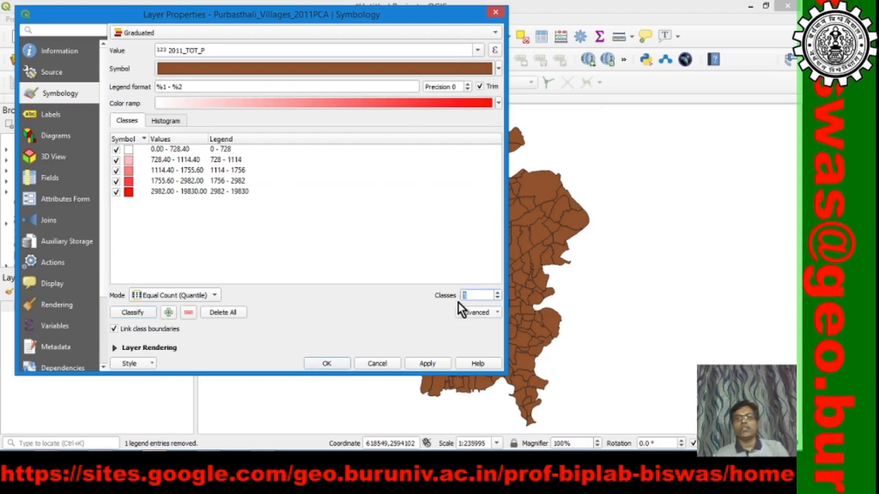
text(7)
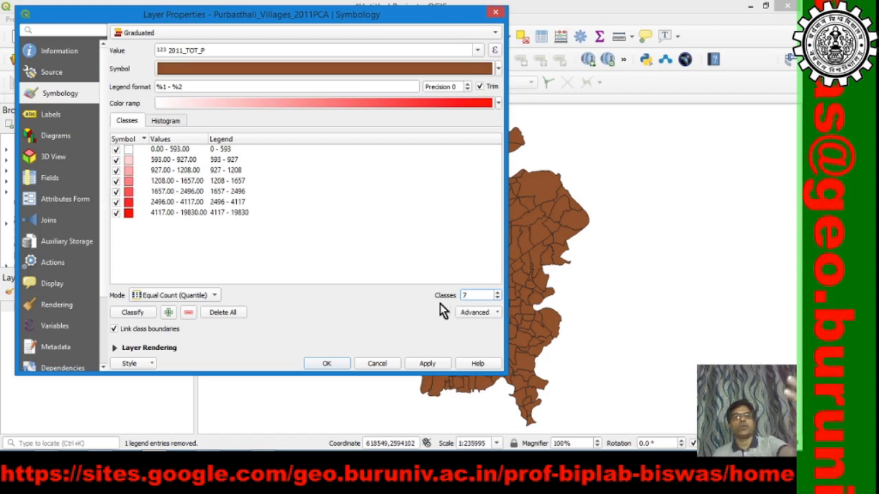
click(434, 363)
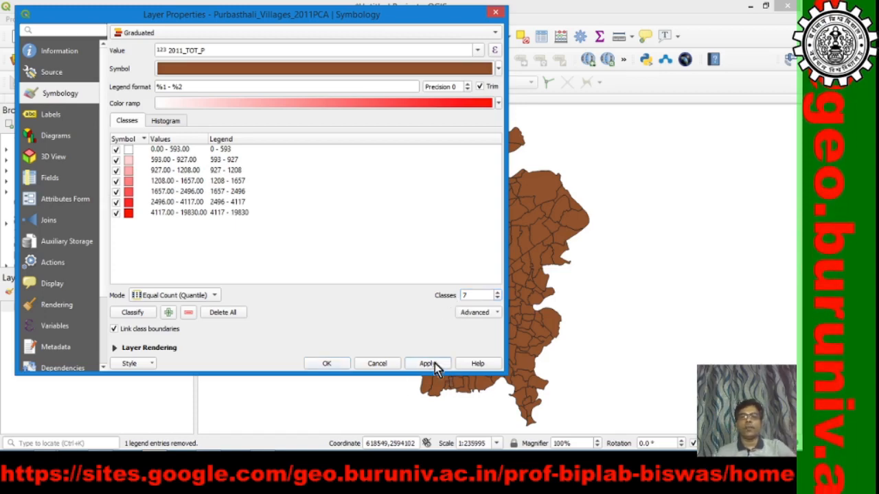
click(329, 363)
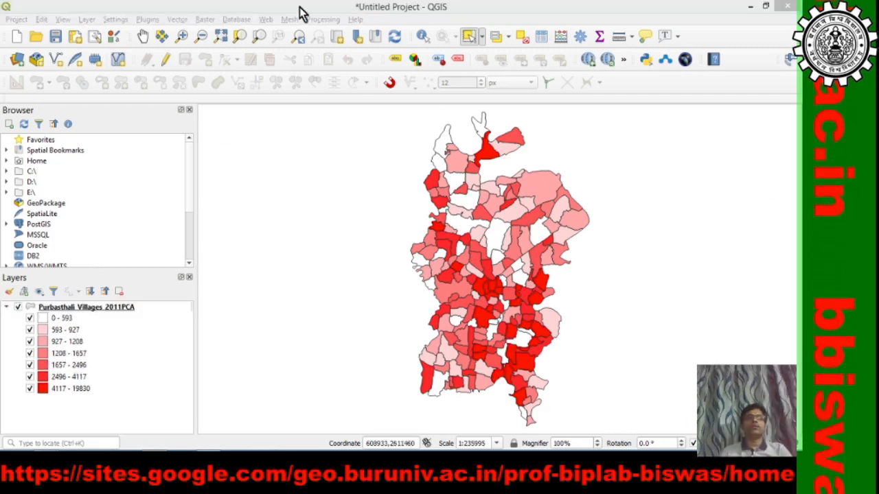
click(301, 13)
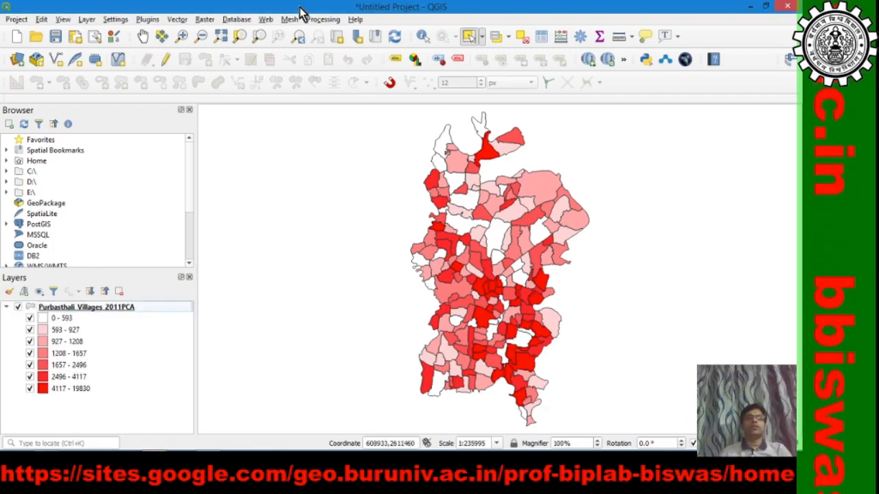
Reopen the Purbasthali_Villages_2011PCA layer's symbology settings, set the graduated value to 2011_TOT_F and classify the villages by it.
right_click(120, 308)
click(147, 301)
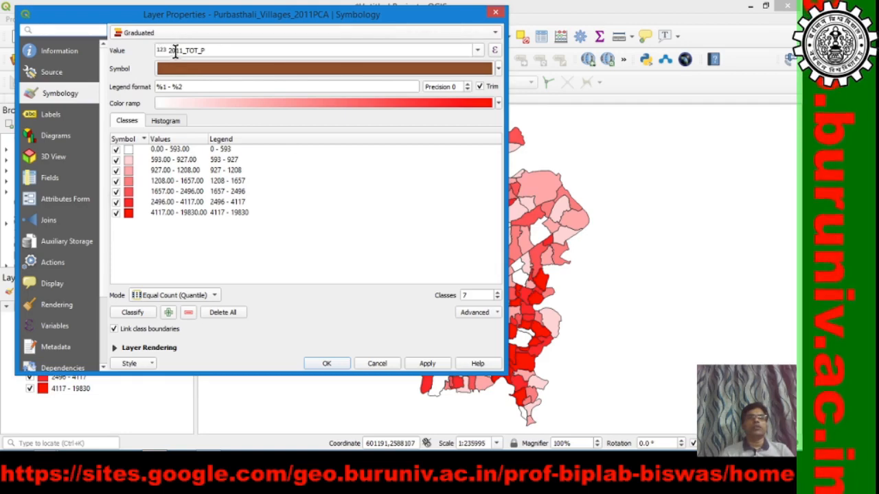
click(477, 52)
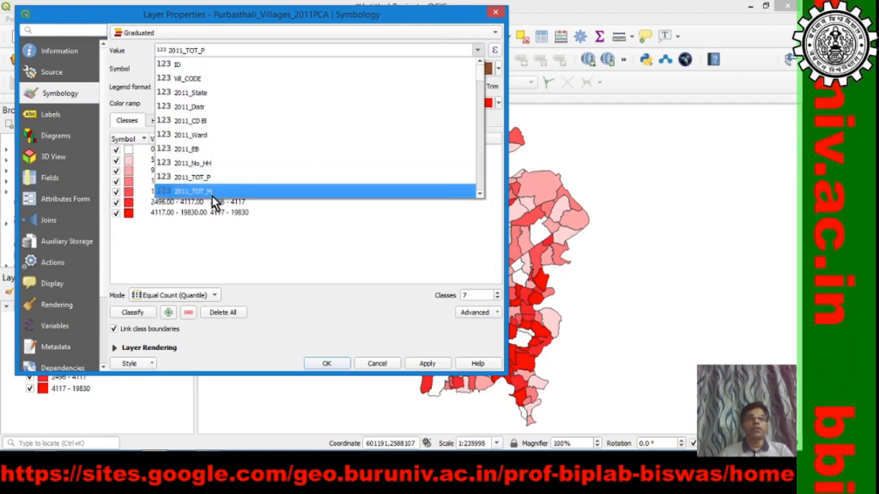
scroll(211, 193, down, 1)
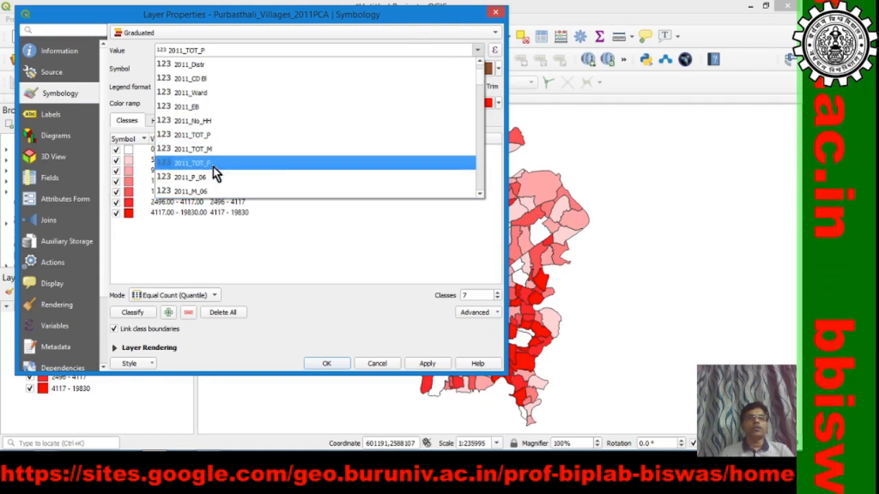
click(215, 165)
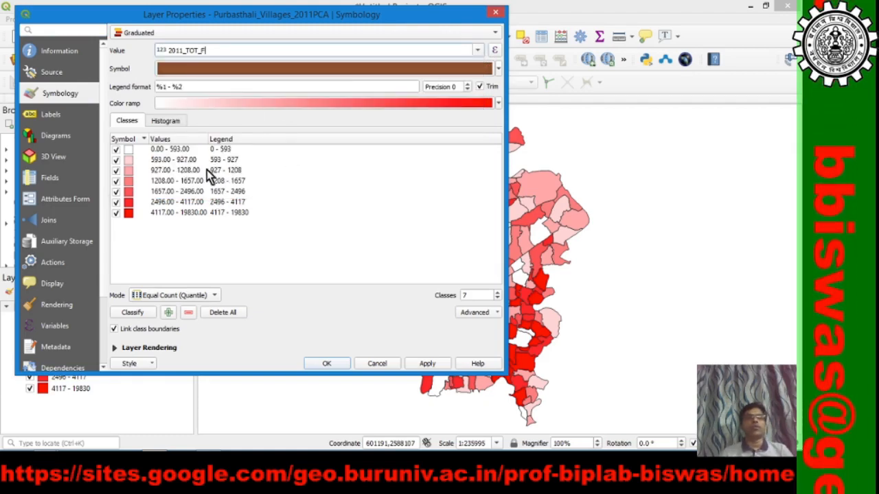
click(134, 314)
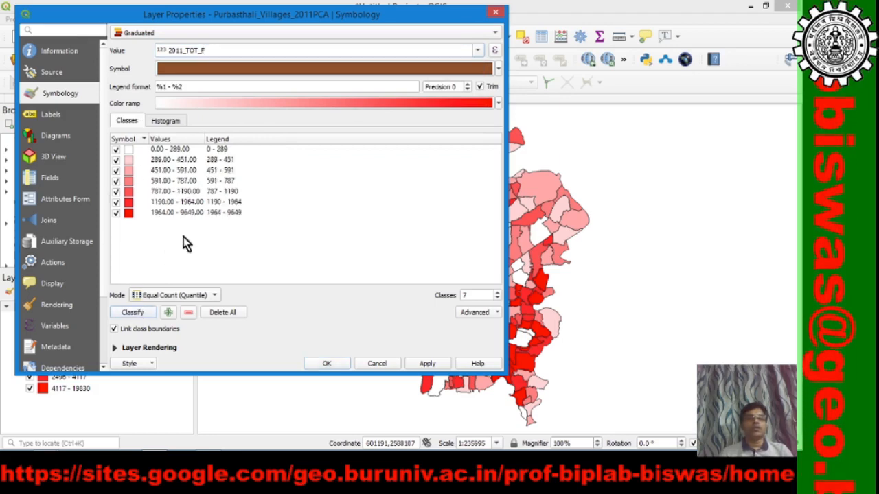
Try classifying the 2011_TOT_F values into 10 classes and into 5 classes.
double_click(474, 296)
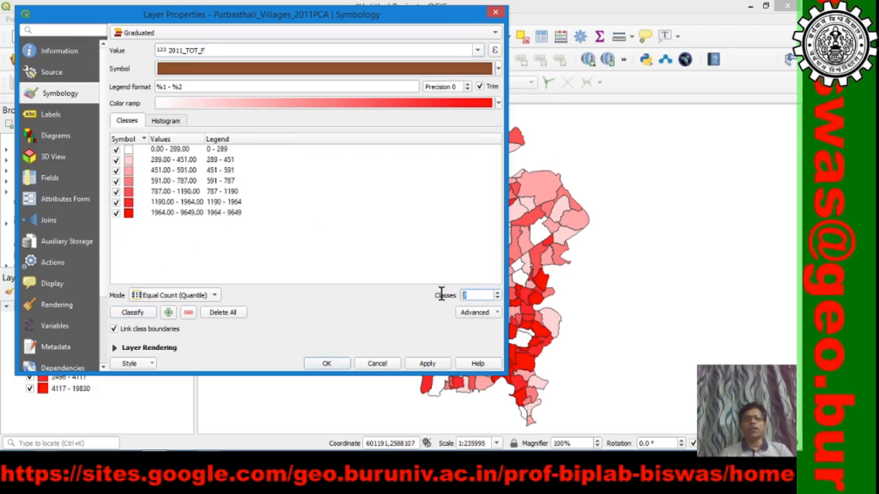
text(1)
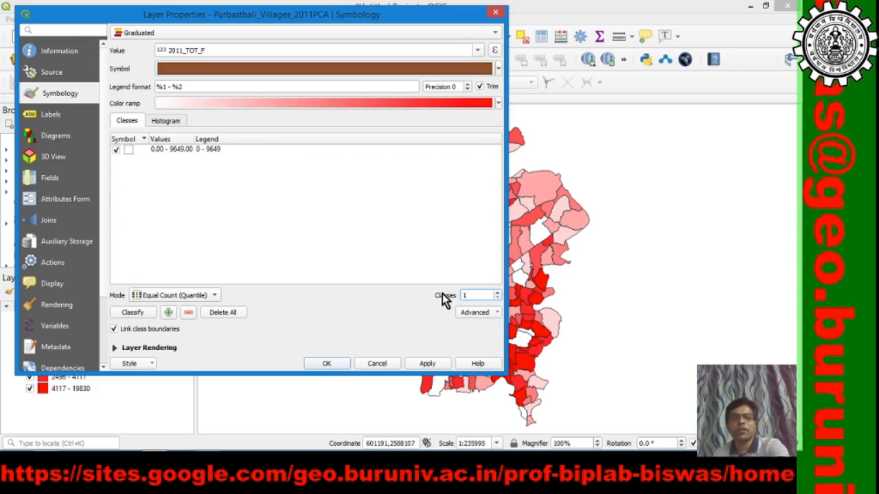
text(0)
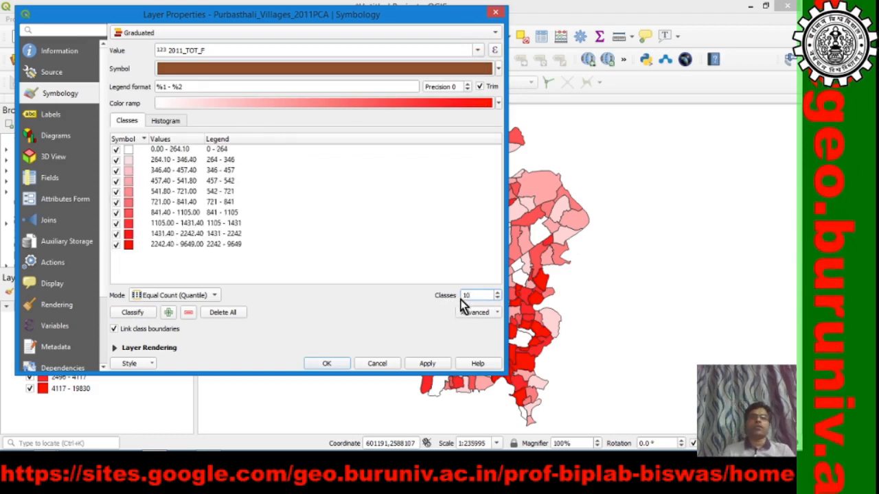
double_click(472, 295)
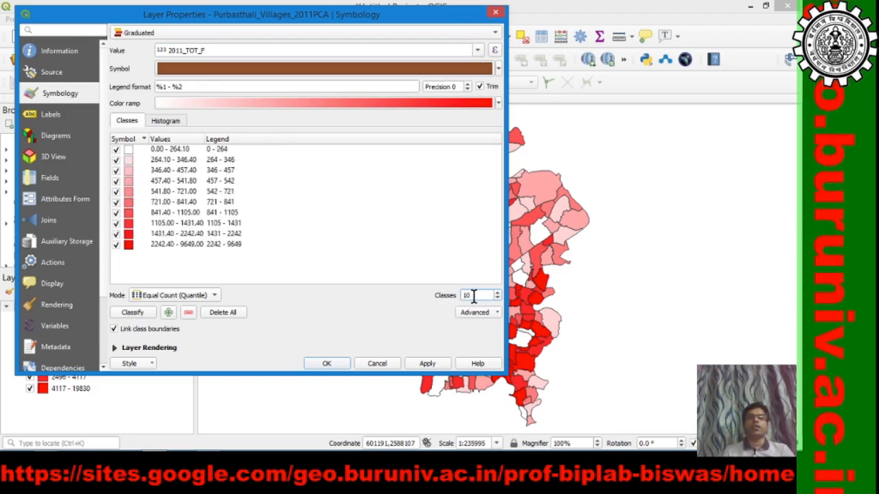
text(5)
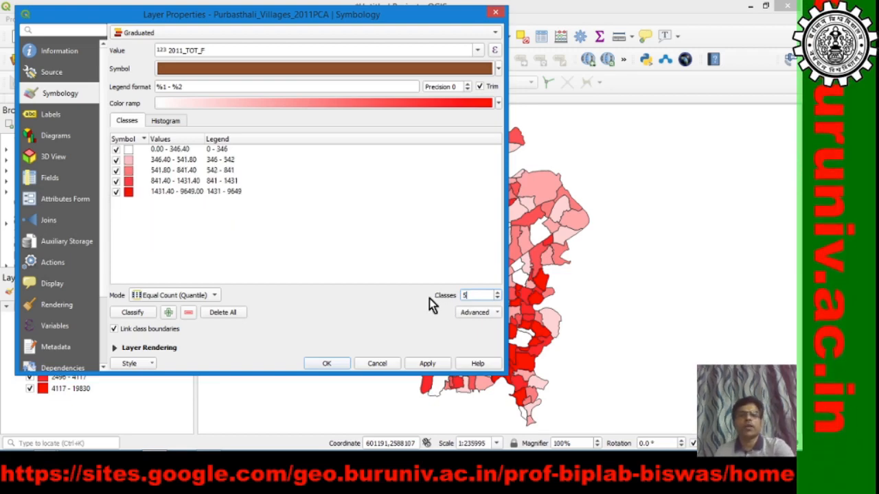
Set the number of classes to 15 and apply the graduated style to the village map.
drag(480, 296, 447, 297)
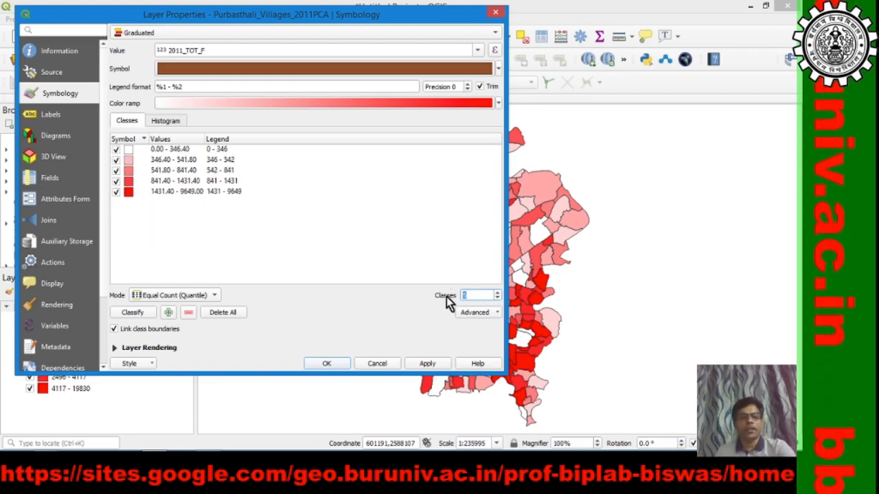
text(15)
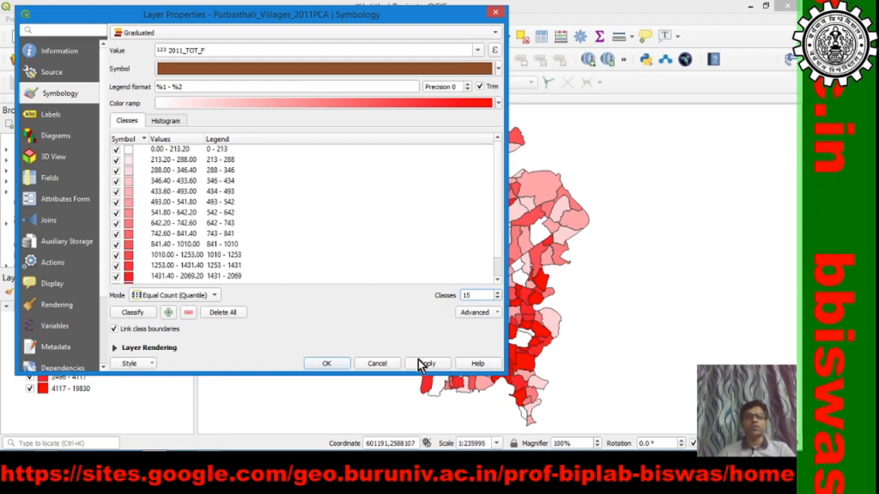
click(439, 366)
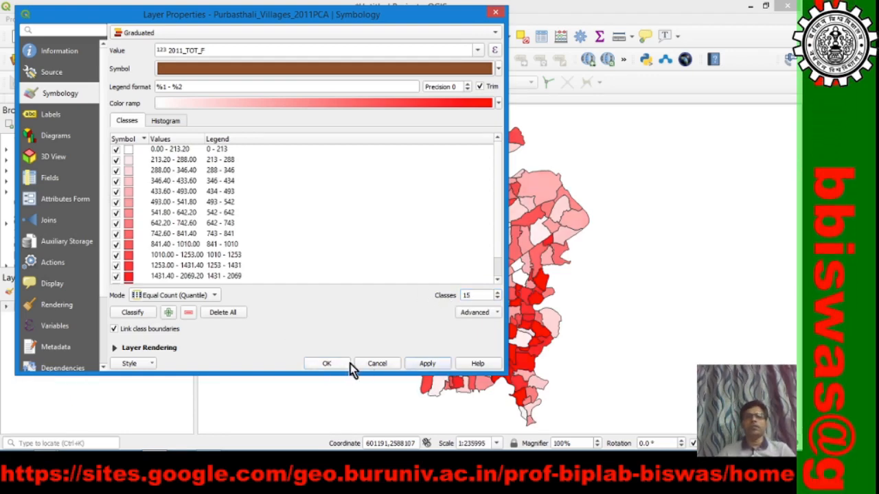
click(339, 364)
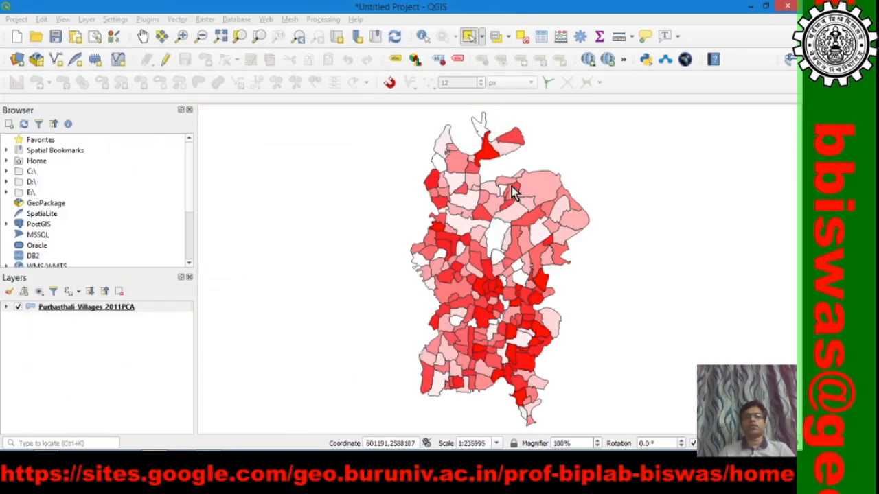
Reopen the village layer's symbology settings, change the color ramp to Spectral and apply it to the map.
click(134, 308)
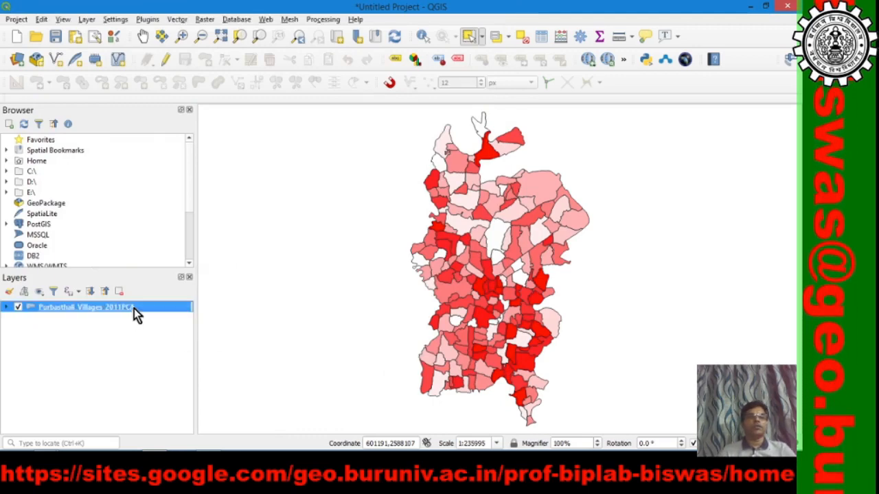
right_click(134, 308)
click(168, 302)
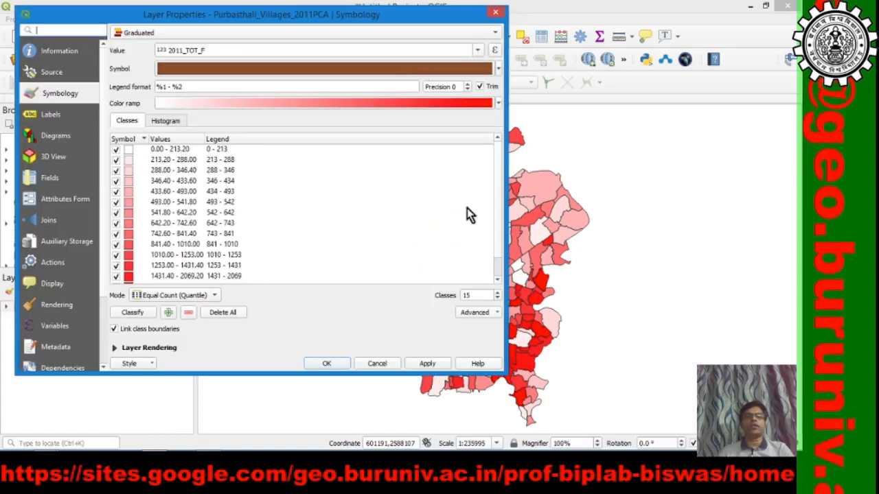
drag(403, 18, 420, 30)
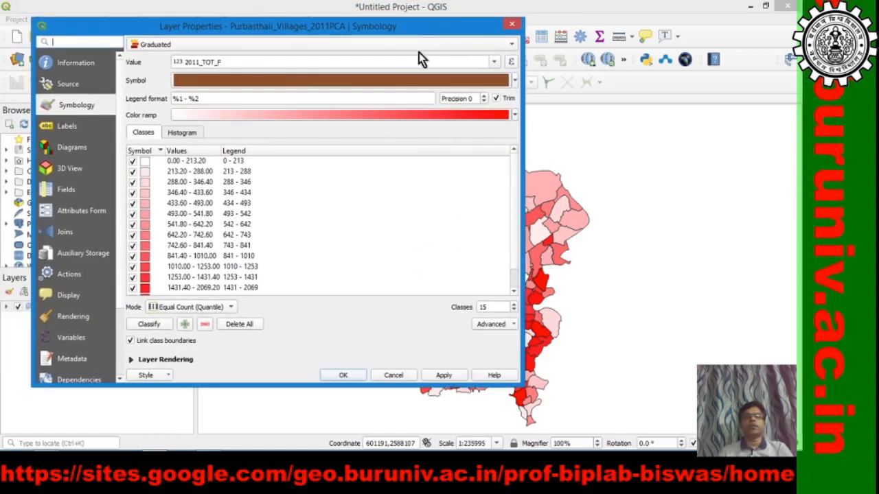
click(515, 115)
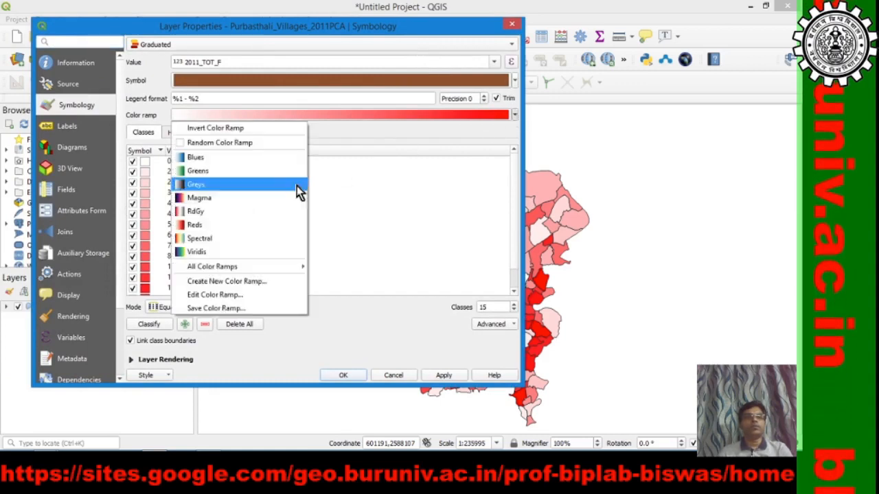
click(218, 239)
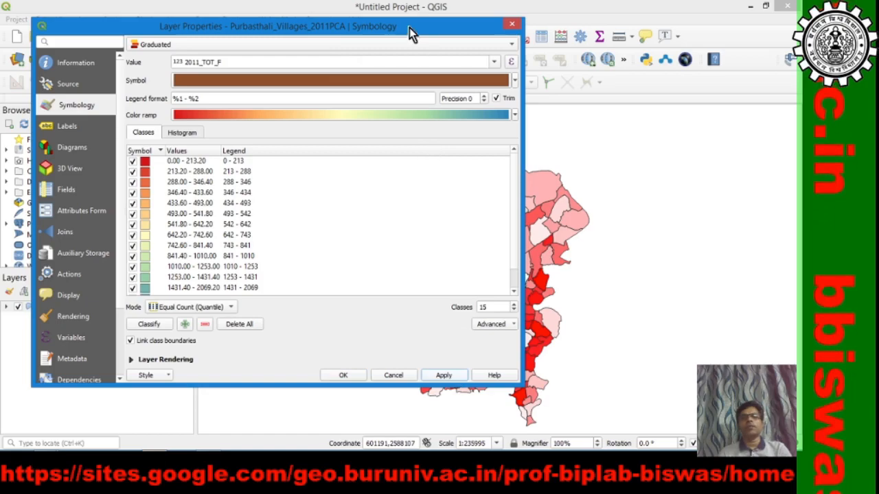
drag(409, 28, 378, 41)
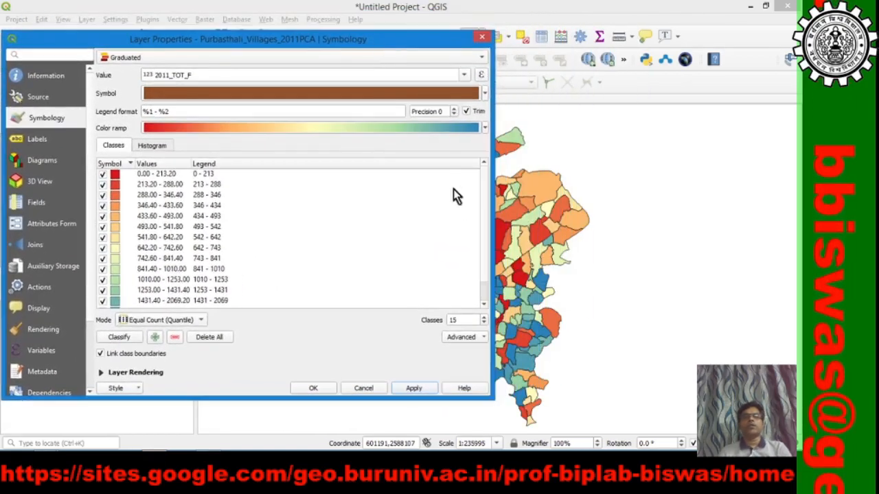
click(485, 128)
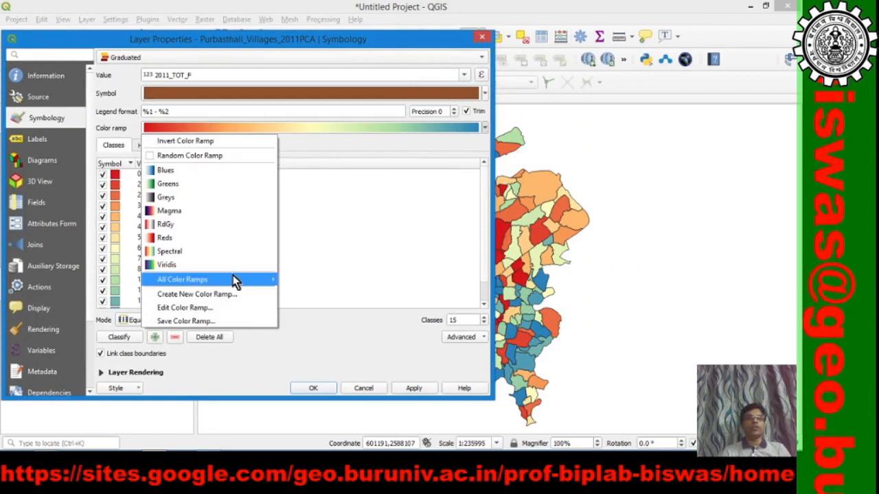
mouse_move(233, 282)
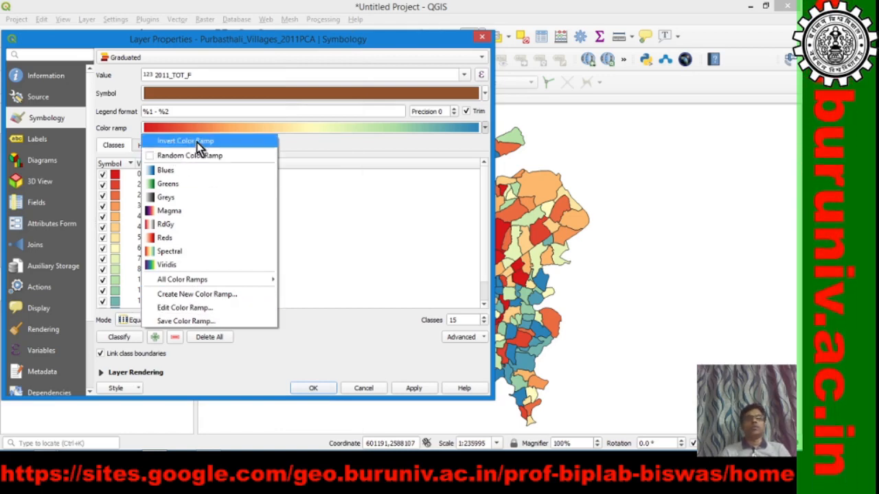
click(385, 158)
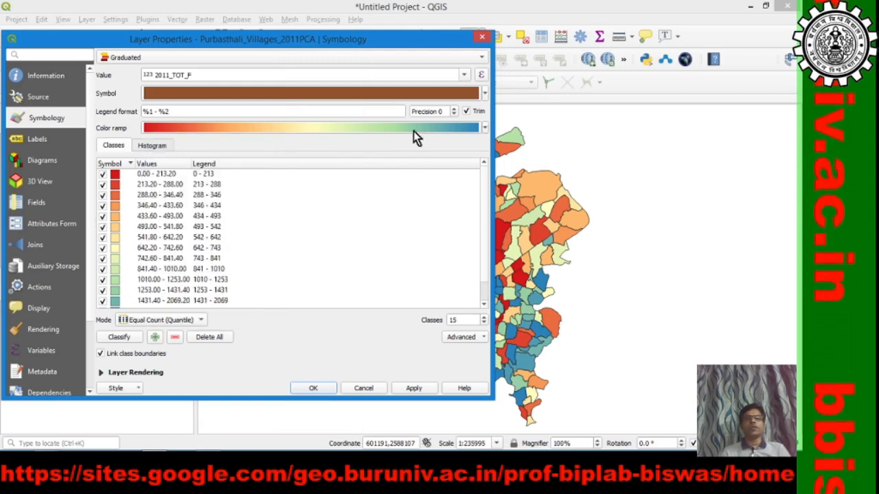
Invert the Spectral color ramp, apply it to the villages and accept the layer properties.
click(485, 128)
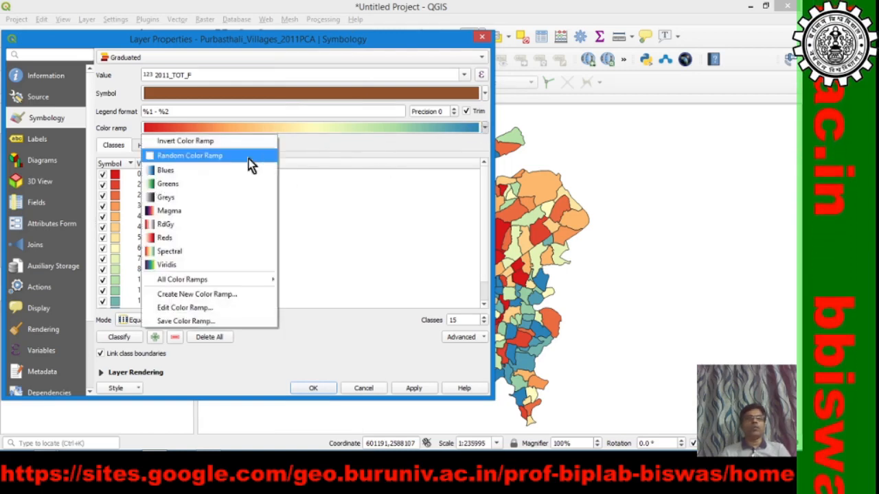
click(199, 143)
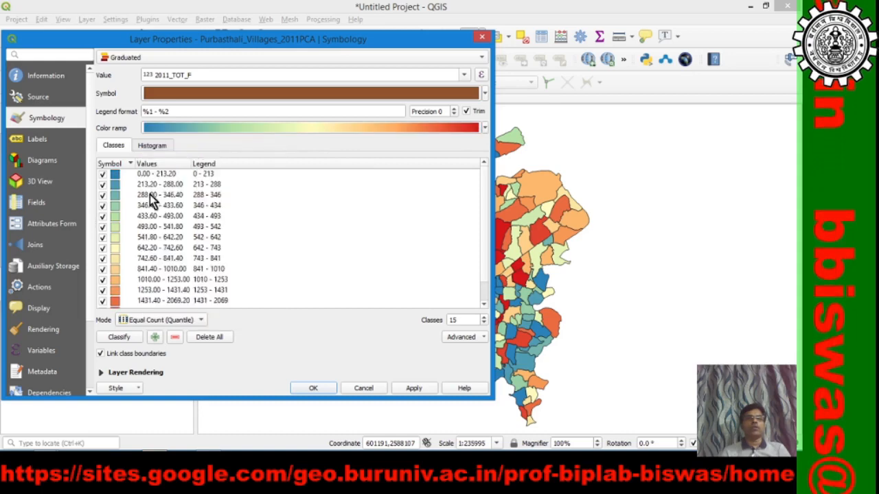
click(425, 391)
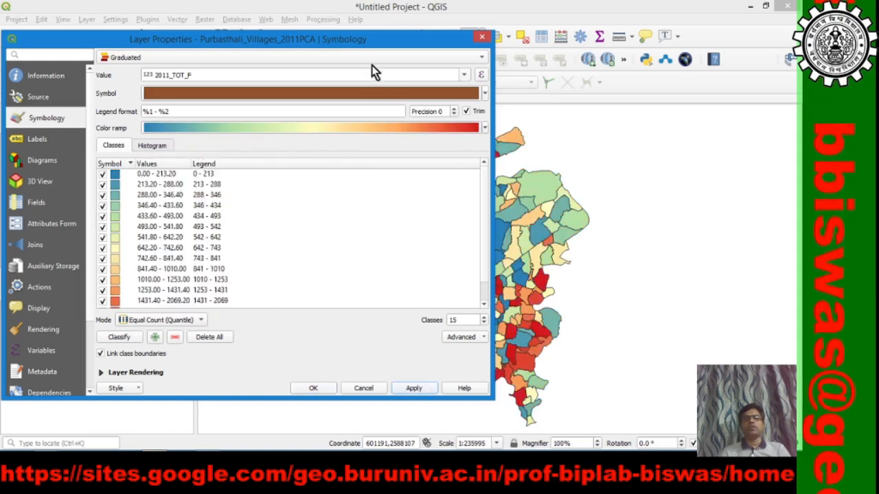
drag(338, 49, 319, 59)
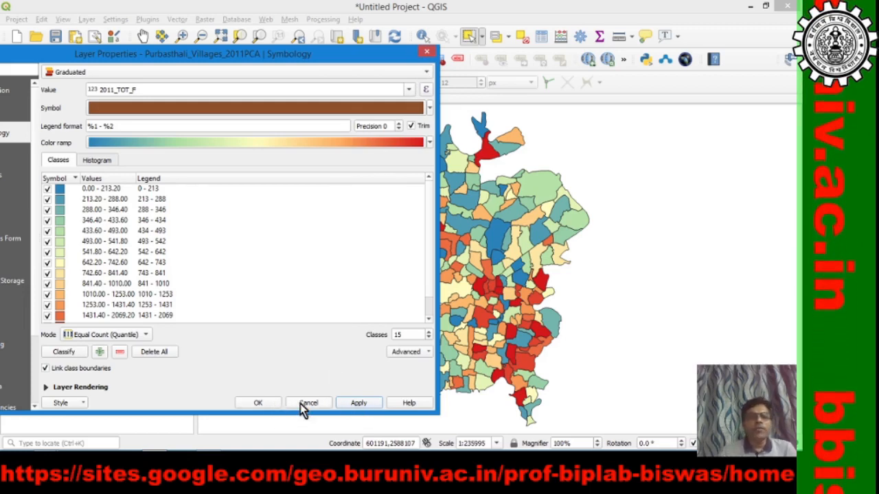
click(258, 403)
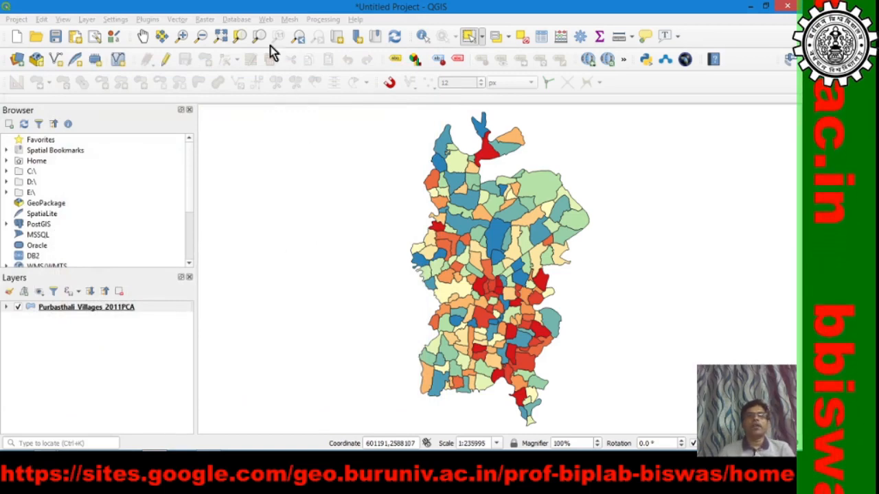
Add the OSM Standard basemap from QuickMapServices to the project.
click(267, 19)
mouse_move(283, 47)
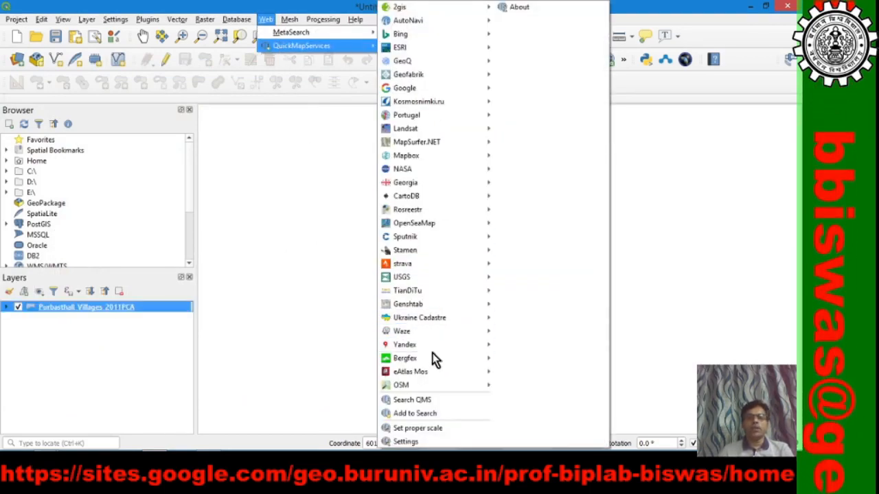
mouse_move(429, 386)
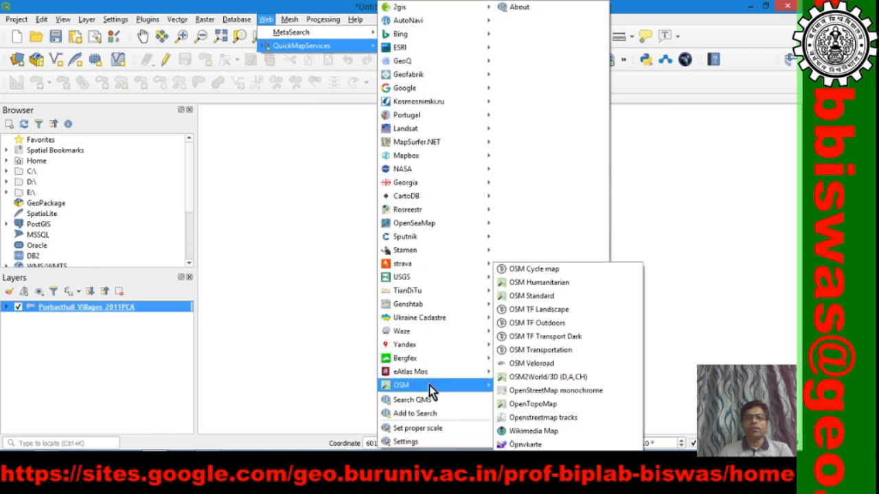
click(565, 300)
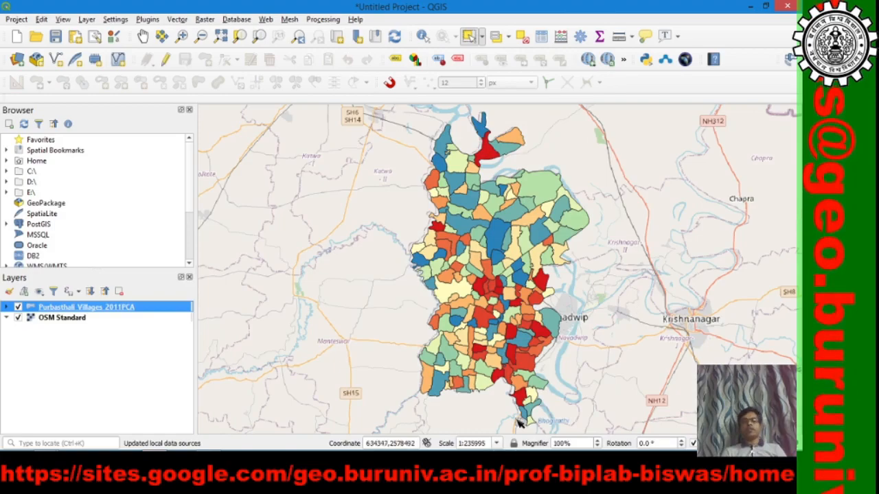